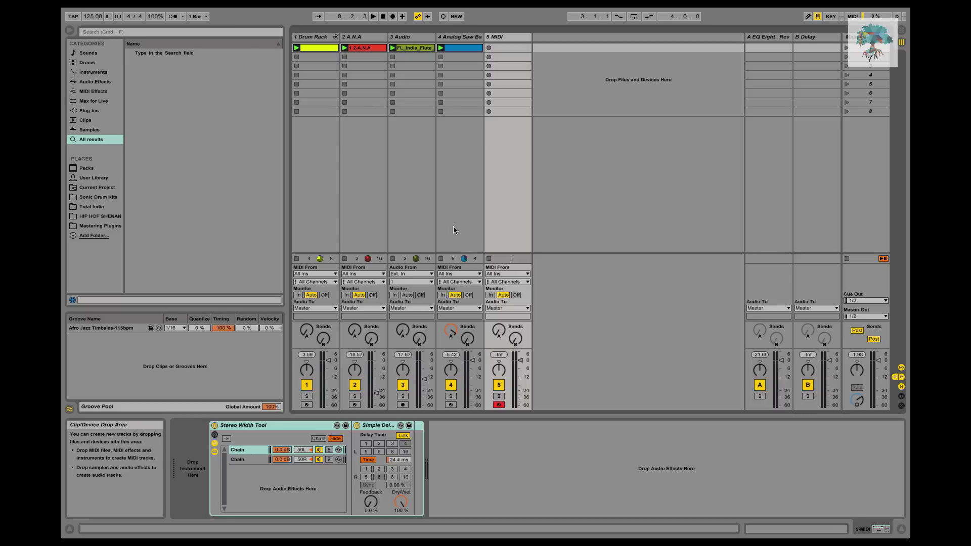
# - Browse the device chains of the Analog Saw Bass, 3 Audio, Drum Rack and 5 MIDI tracks
pyautogui.click(290, 424)
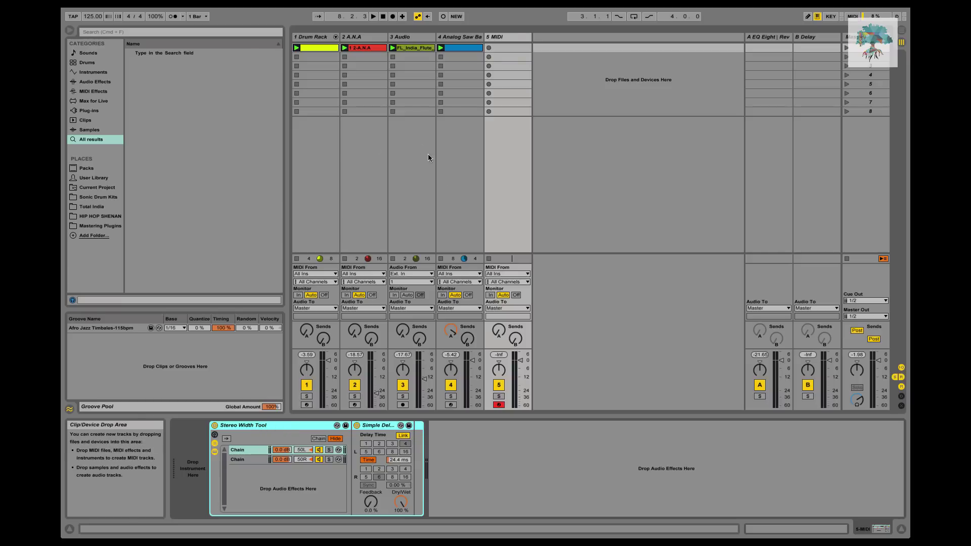
pyautogui.click(447, 39)
pyautogui.click(423, 39)
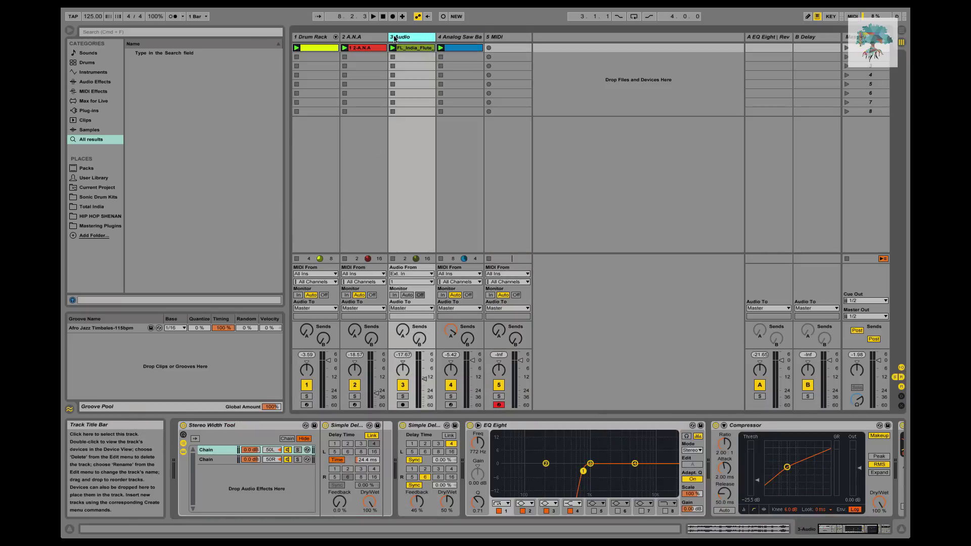
pyautogui.click(316, 39)
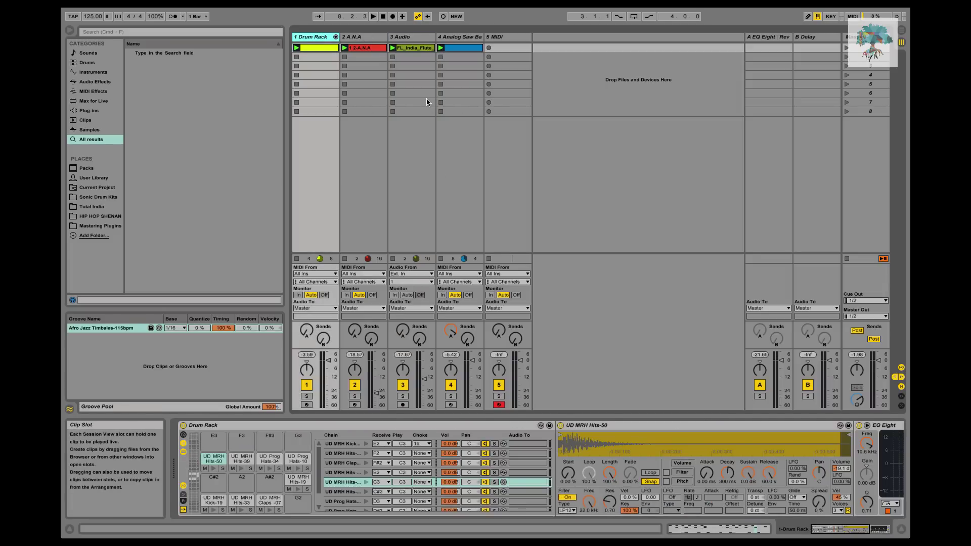
pyautogui.click(497, 38)
pyautogui.click(276, 438)
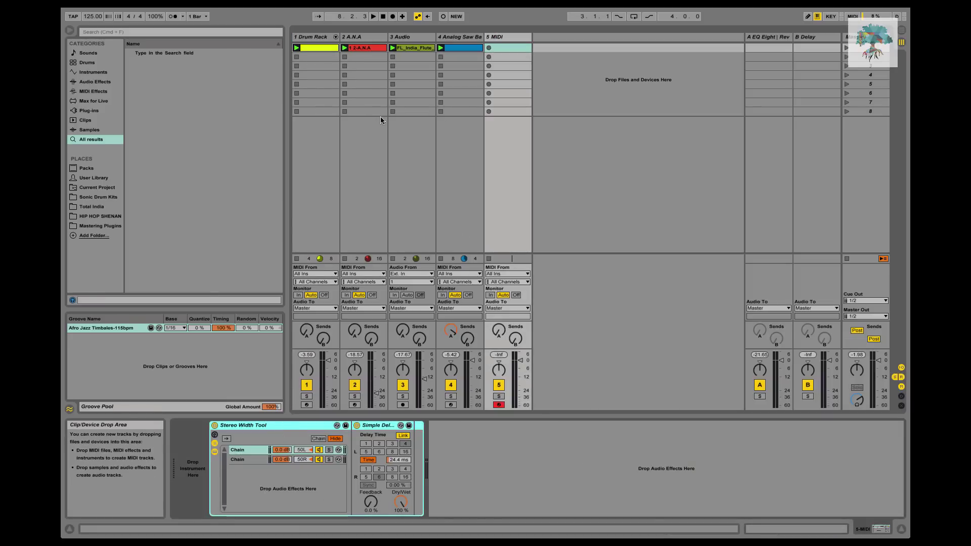
# - Play the set briefly at a raised listening volume, then stop it
pyautogui.press('space')
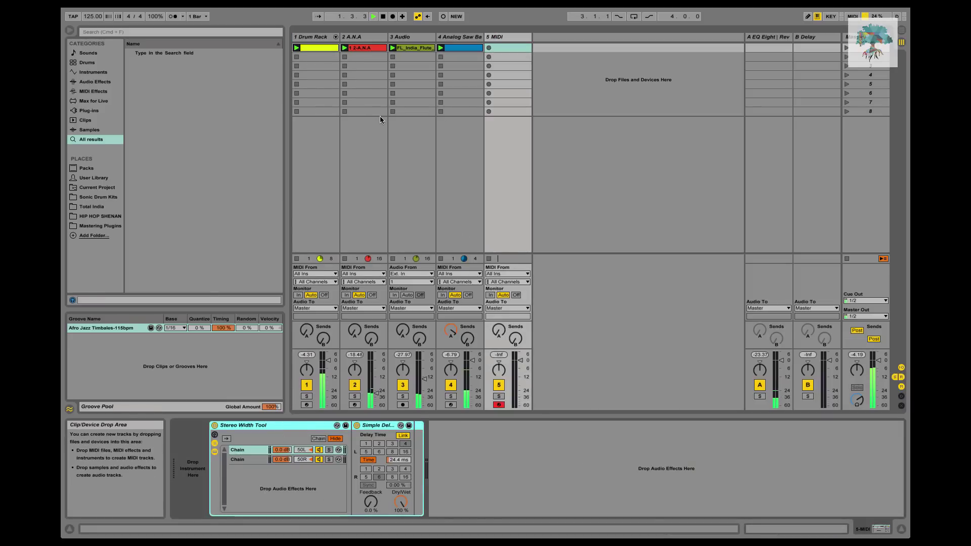
pyautogui.press('XF86AudioRaiseVolume')
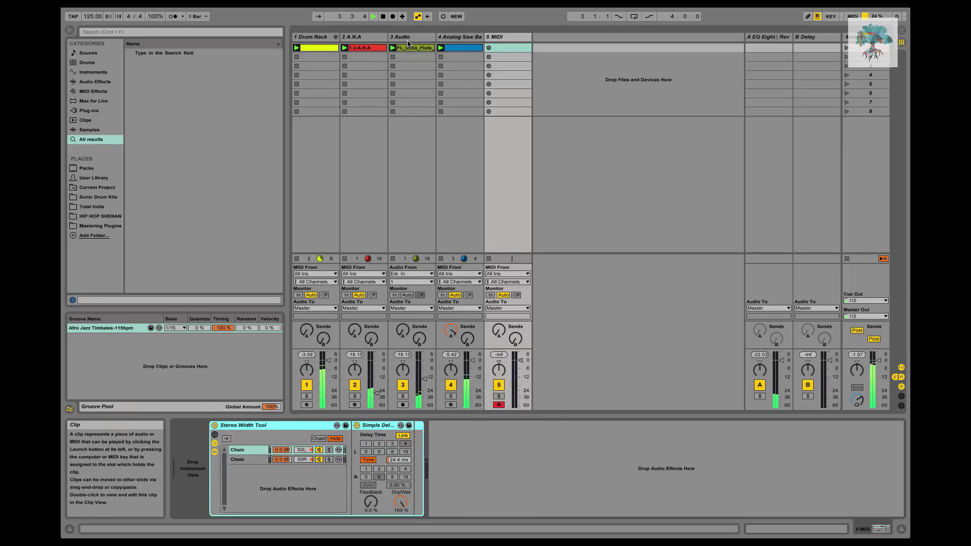
pyautogui.press('space')
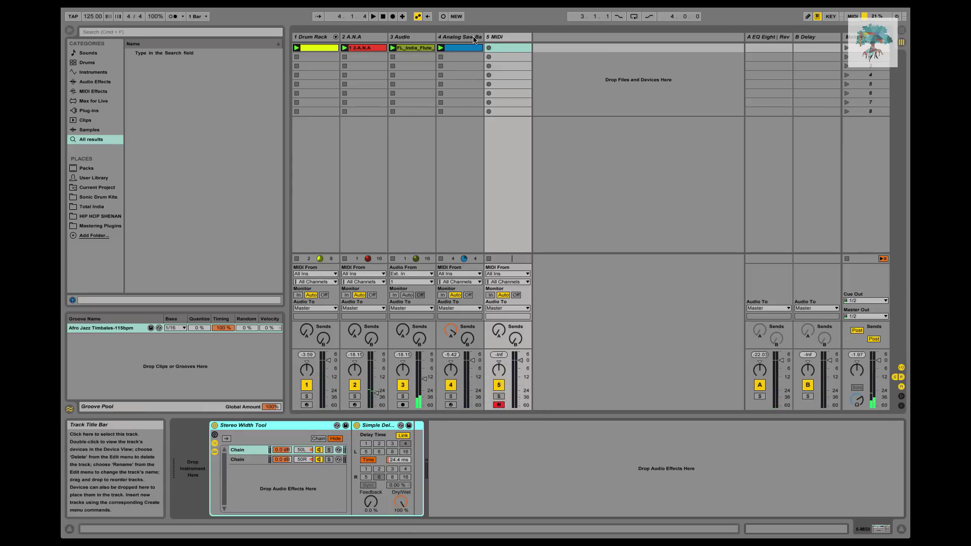
# - Check the Analog Saw Bass and 3 Audio devices, then show the 2 A.N.A track's chain
pyautogui.click(475, 39)
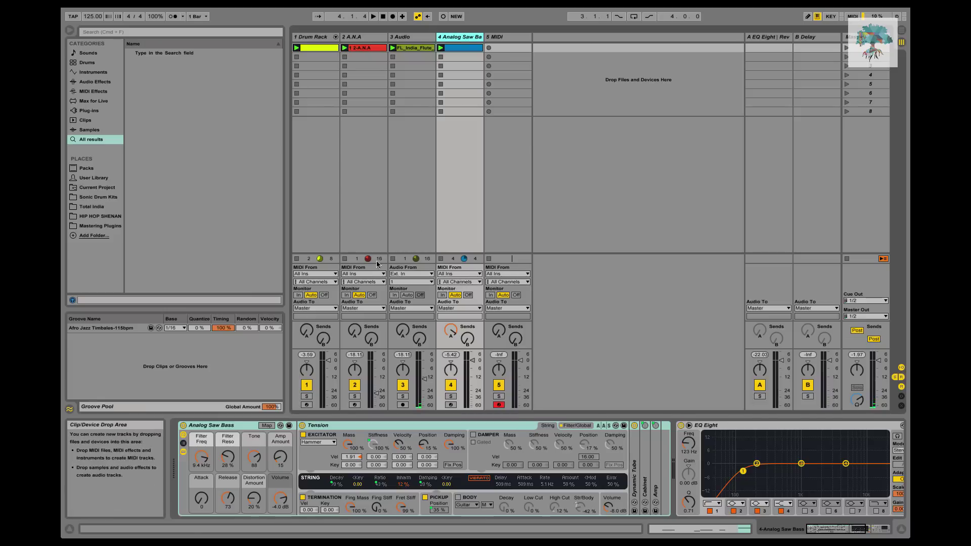
pyautogui.click(419, 35)
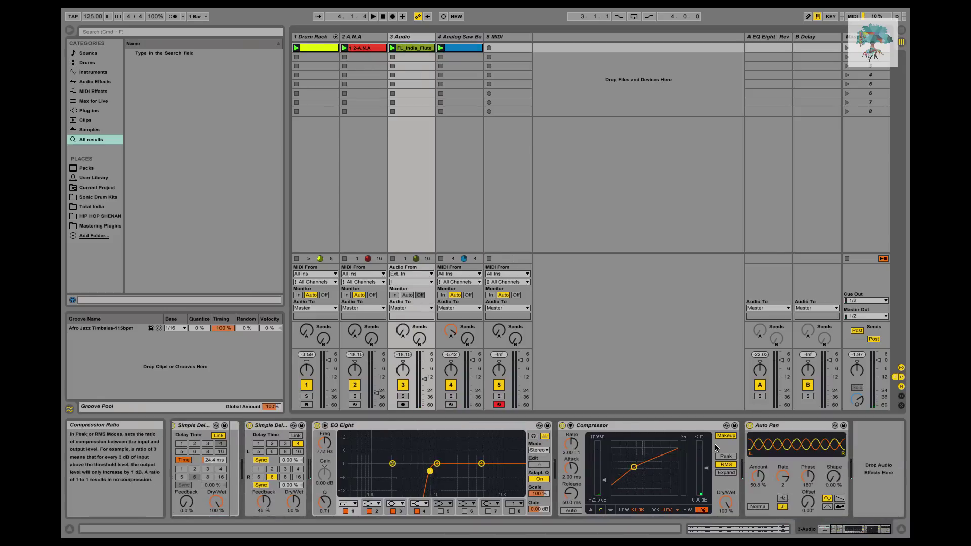
pyautogui.hscroll(-4, 715, 445)
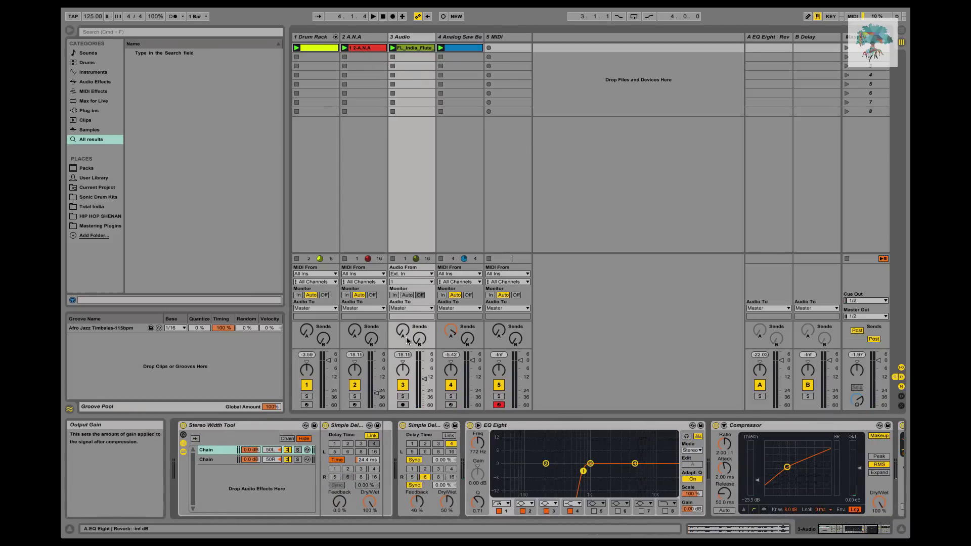
pyautogui.click(364, 37)
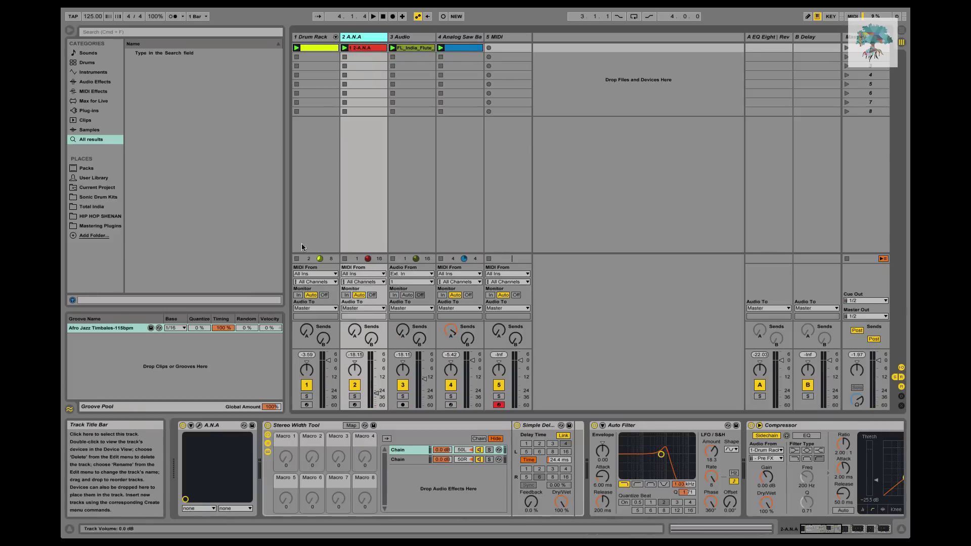
pyautogui.hscroll(10, 516, 478)
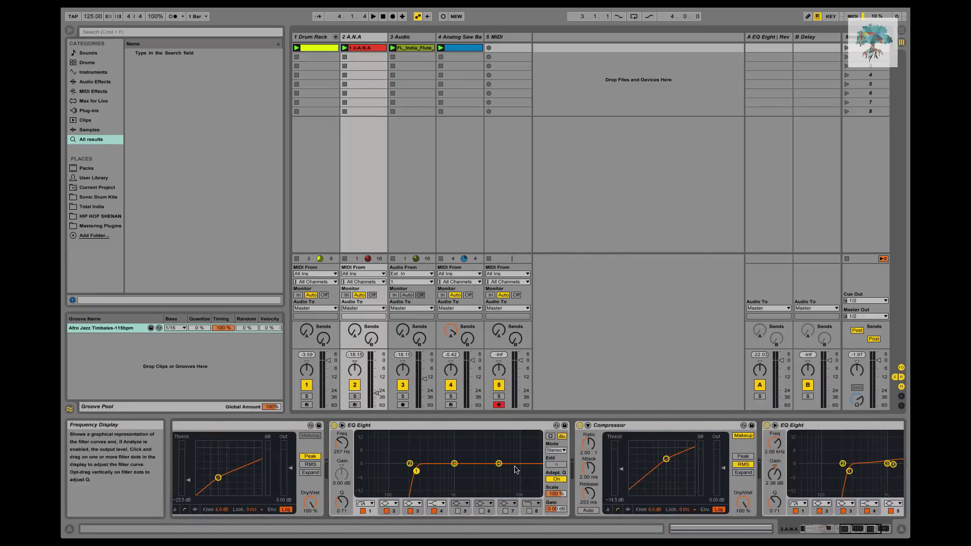
pyautogui.hscroll(-10, 516, 468)
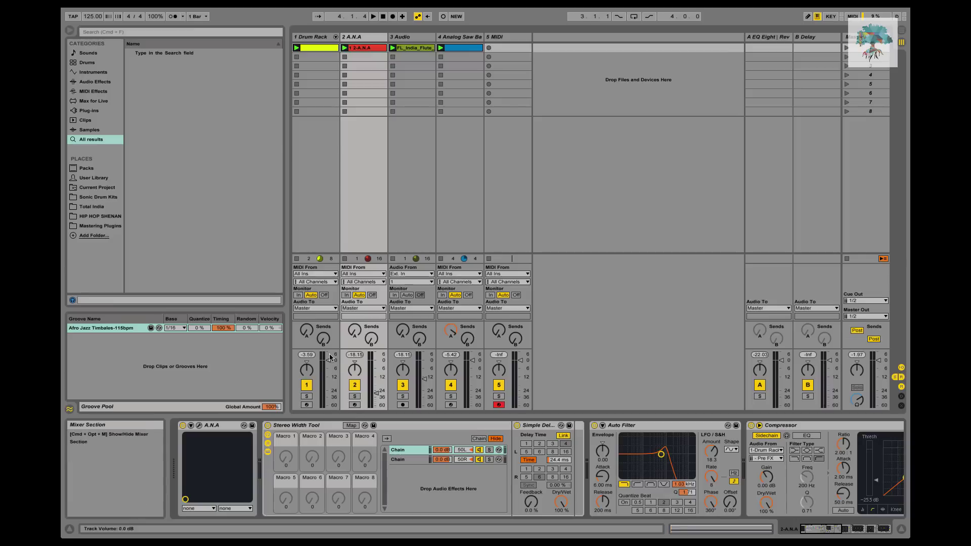
# - Solo the A.N.A track and play it with the Stereo Width Tool active
pyautogui.click(268, 425)
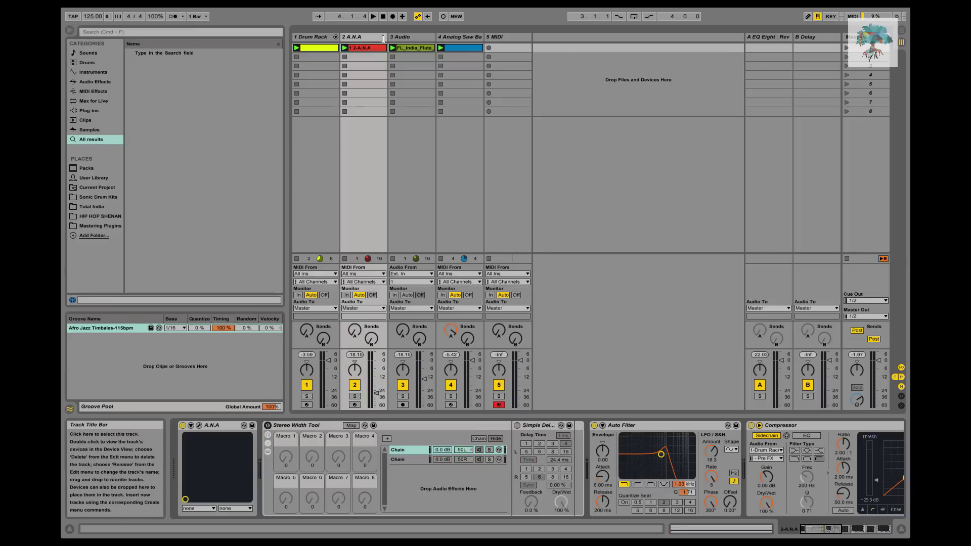
pyautogui.click(268, 426)
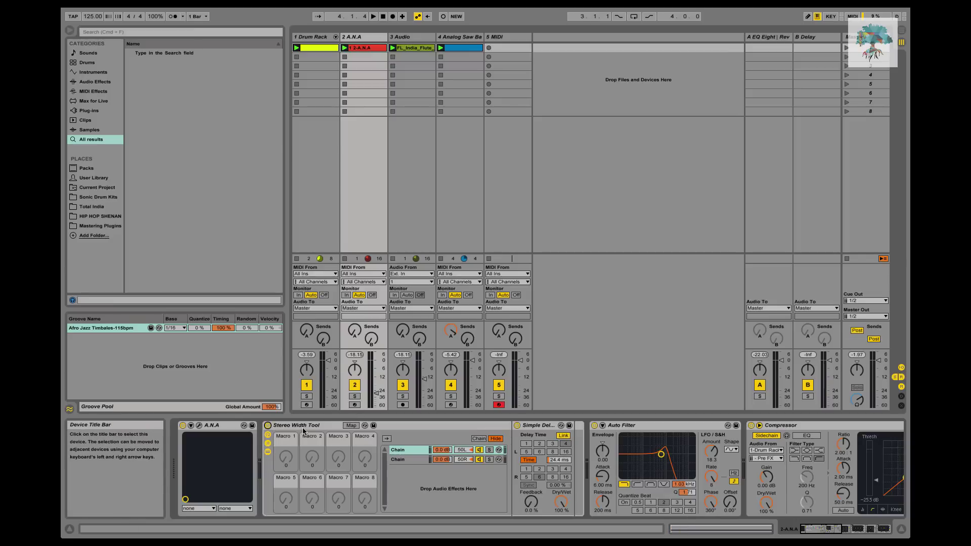
pyautogui.click(355, 396)
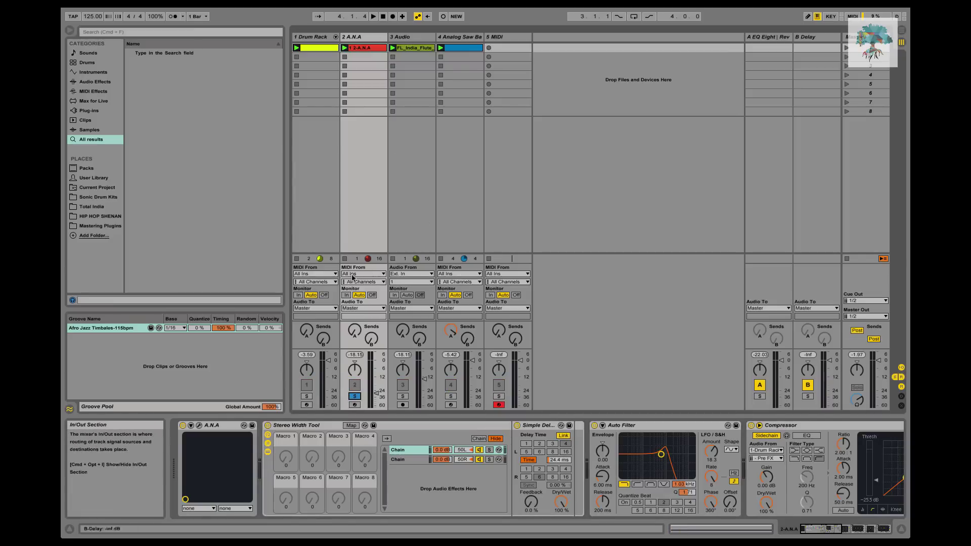
pyautogui.press('space')
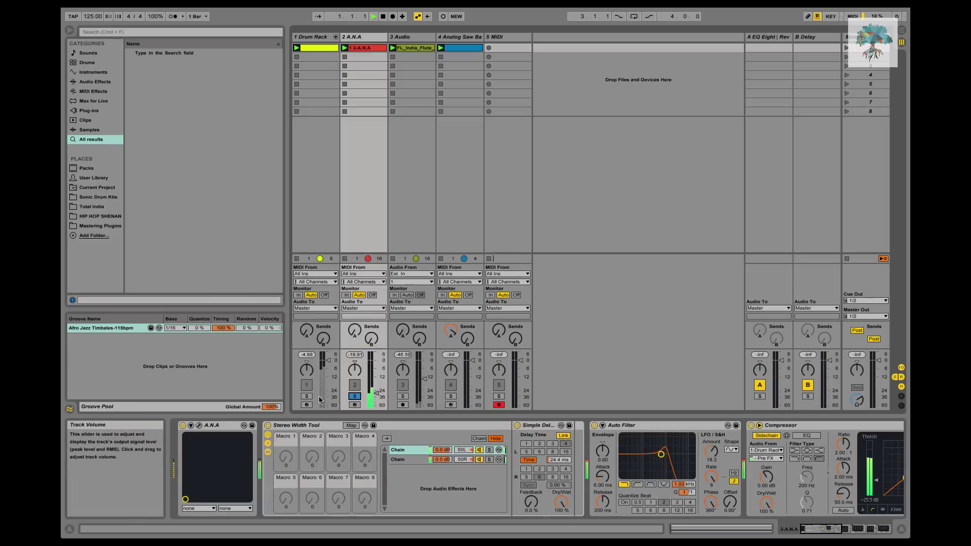
pyautogui.press('space')
# - Replay with the Stereo Width Tool bypassed, re-enable it, unsolo, and show 3 Audio's devices
pyautogui.click(268, 426)
pyautogui.press('space')
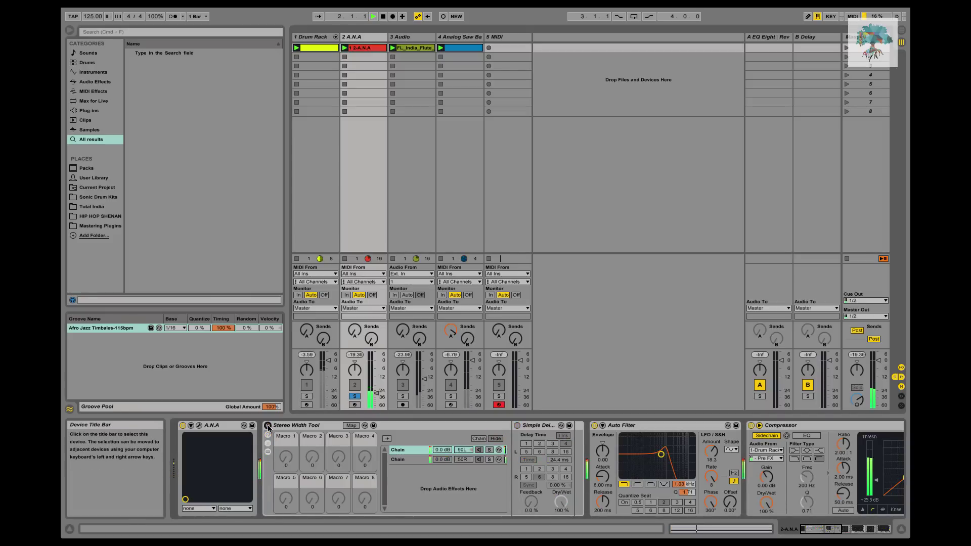
pyautogui.press('space')
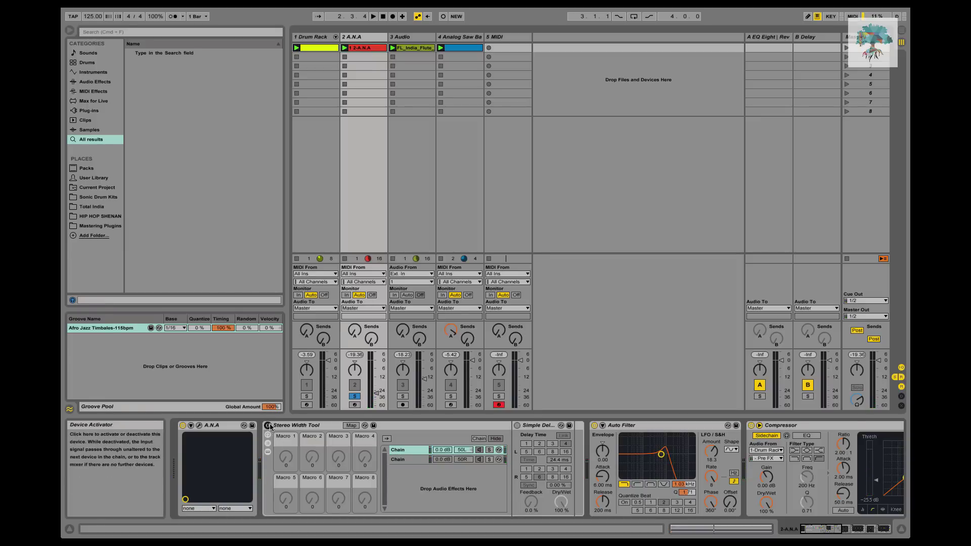
pyautogui.click(268, 426)
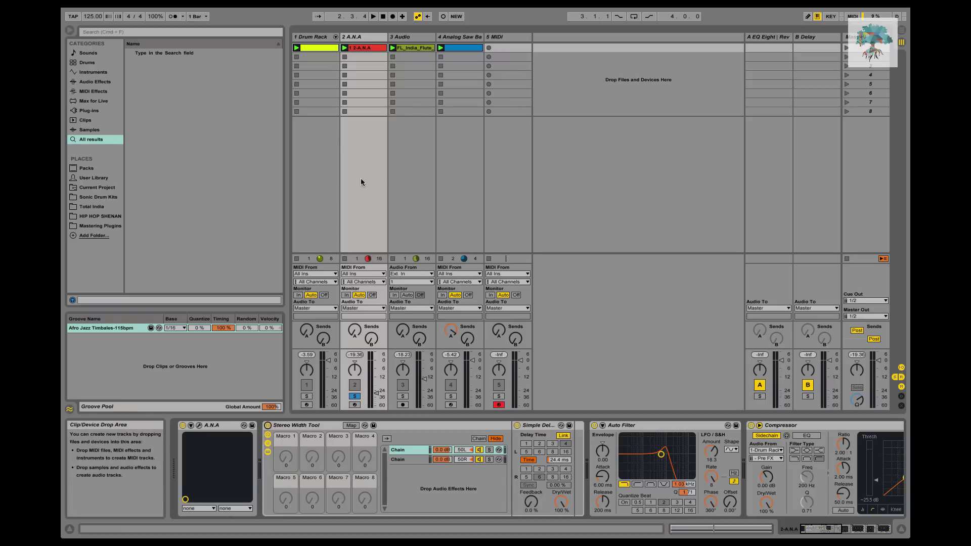
pyautogui.click(355, 397)
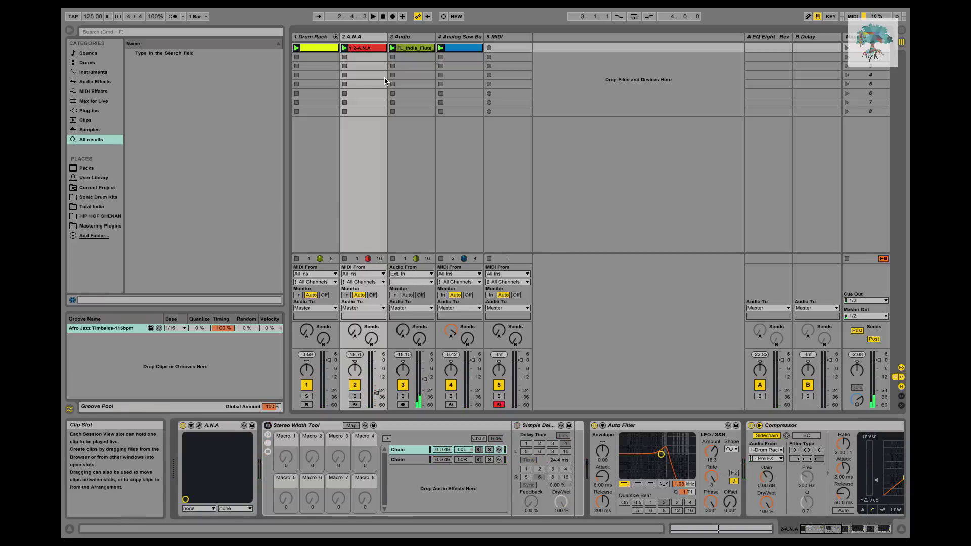
pyautogui.click(421, 39)
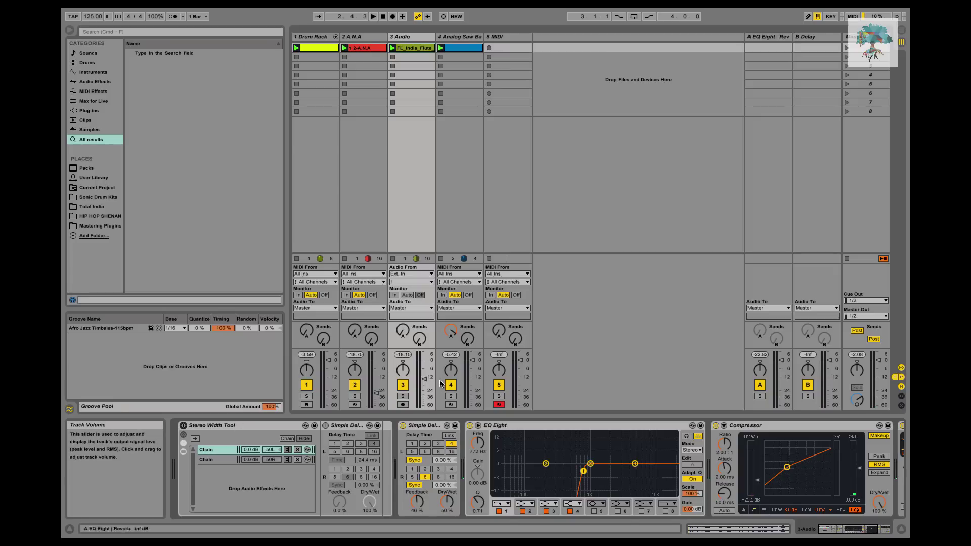
# - Start playback of the set
pyautogui.press('space')
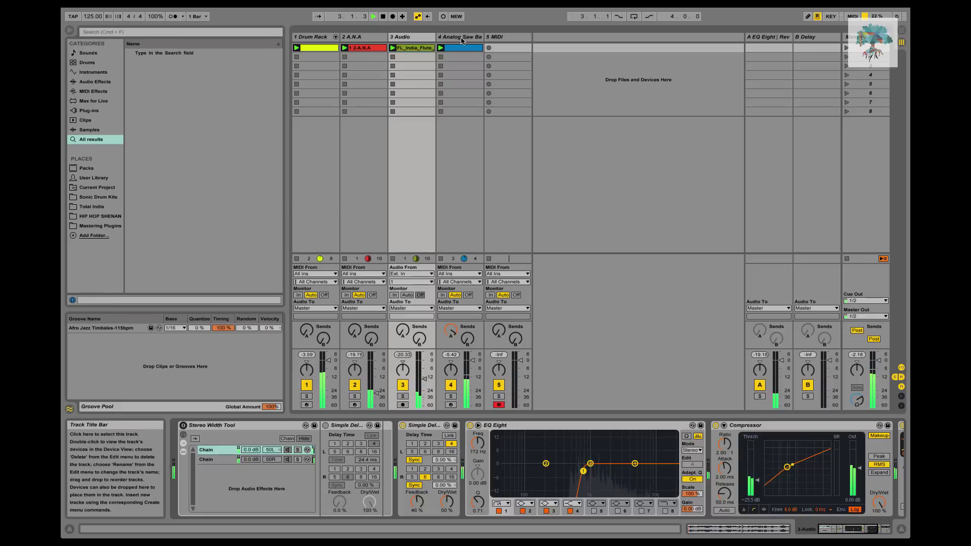
# - Show the Drum Rack track and audition the UD Prog Hats-34 and Hats-10 pads
pyautogui.click(312, 36)
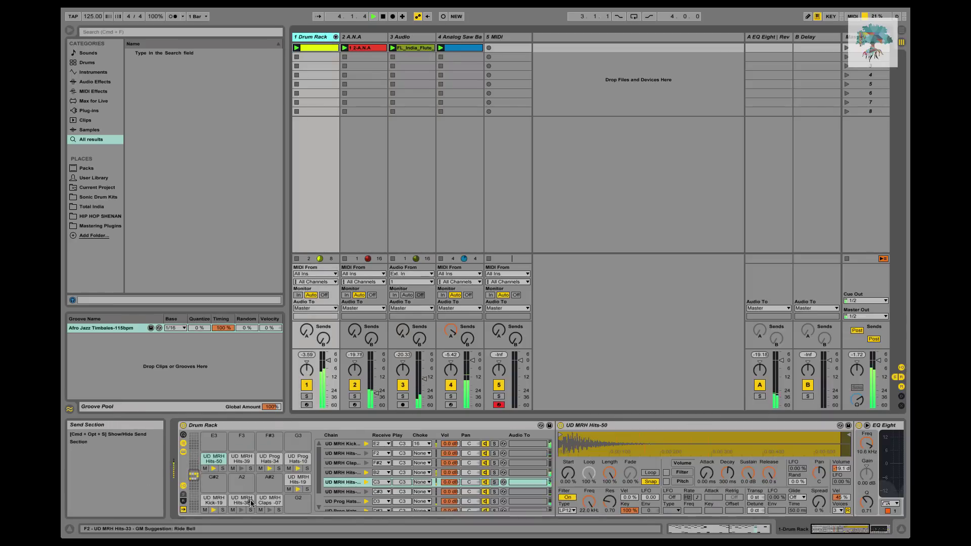
pyautogui.hscroll(1, 436, 457)
pyautogui.hscroll(-4, 414, 463)
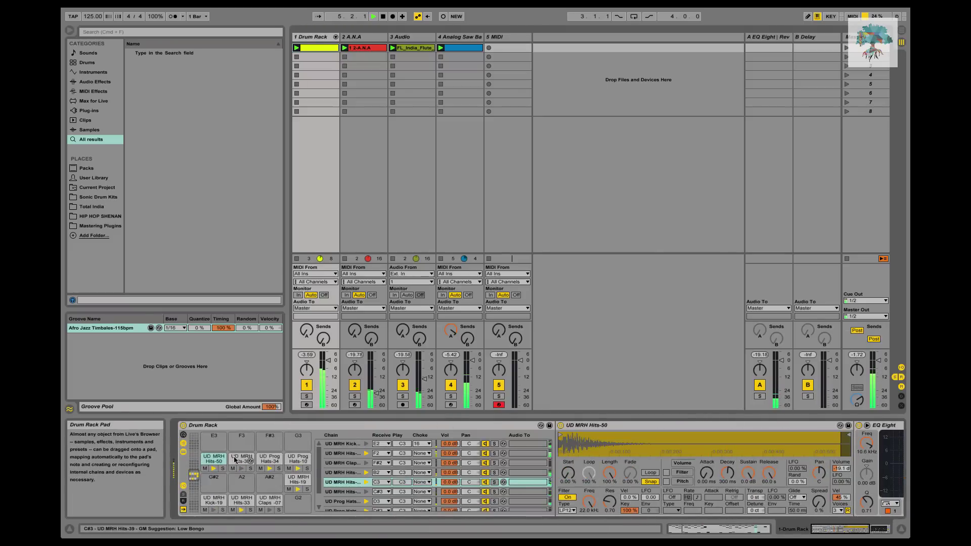
pyautogui.click(255, 461)
pyautogui.hscroll(4, 315, 470)
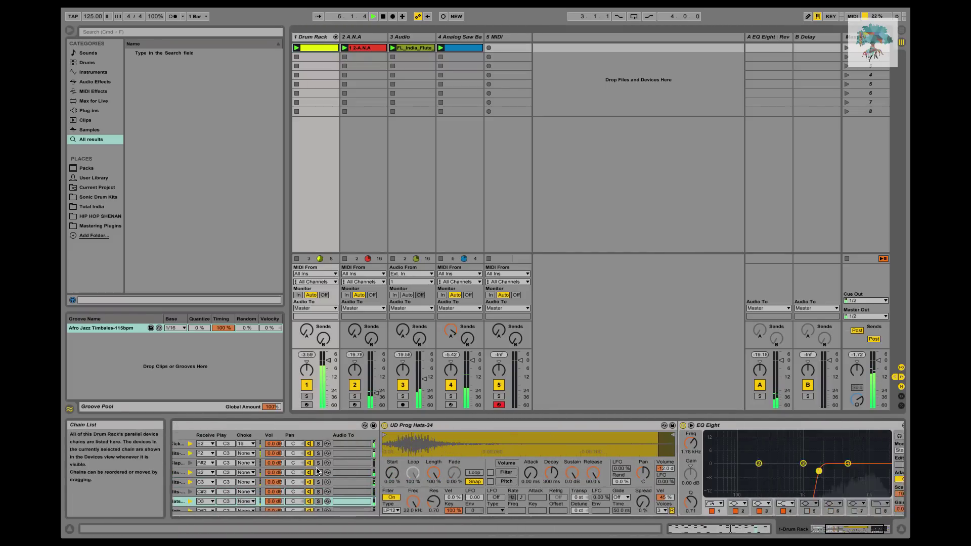
pyautogui.hscroll(-4, 314, 470)
pyautogui.click(256, 470)
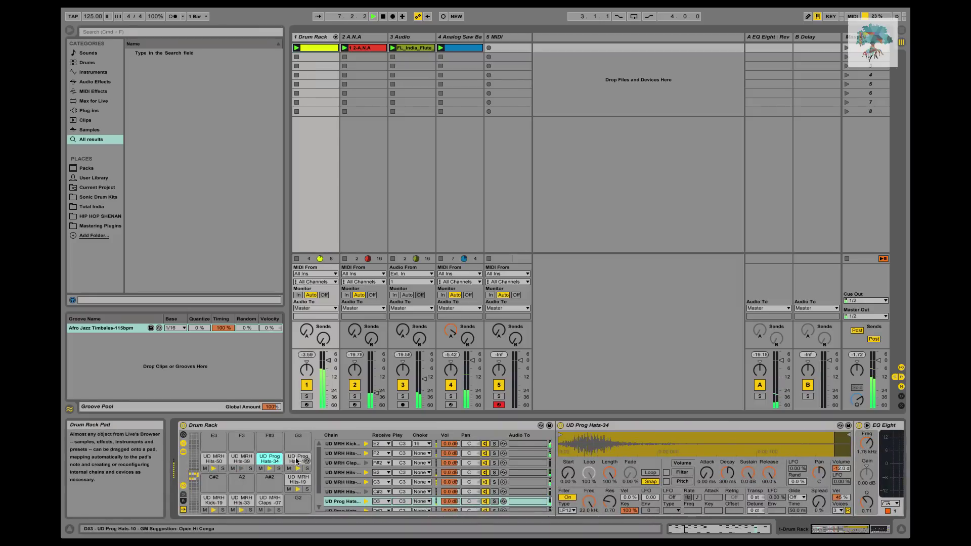
pyautogui.hscroll(4, 298, 468)
pyautogui.hscroll(-4, 299, 468)
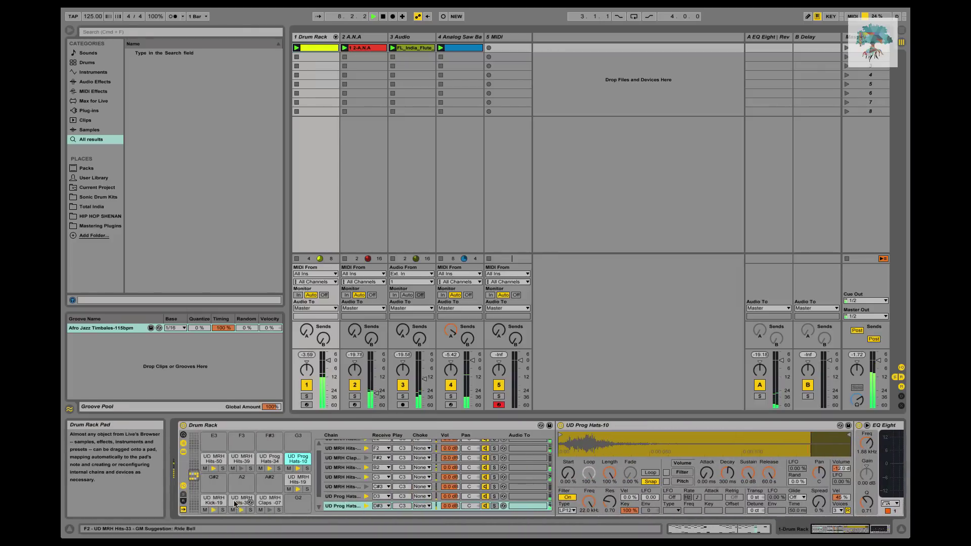
# - Audition the UD MRH Hits-19, Claps-07 and Hits-33 pads, then show 2 A.N.A's devices
pyautogui.click(293, 485)
pyautogui.hscroll(4, 293, 485)
pyautogui.hscroll(-4, 273, 493)
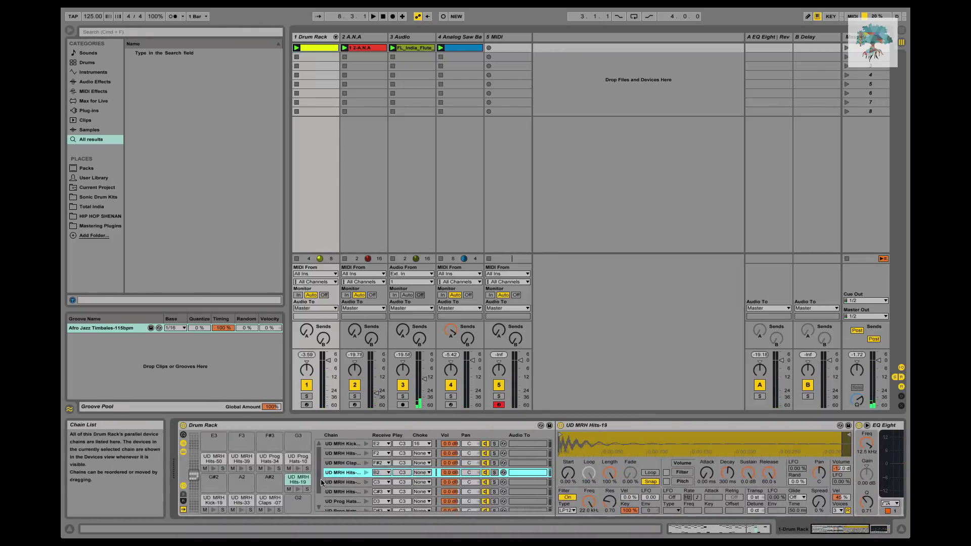
pyautogui.click(271, 500)
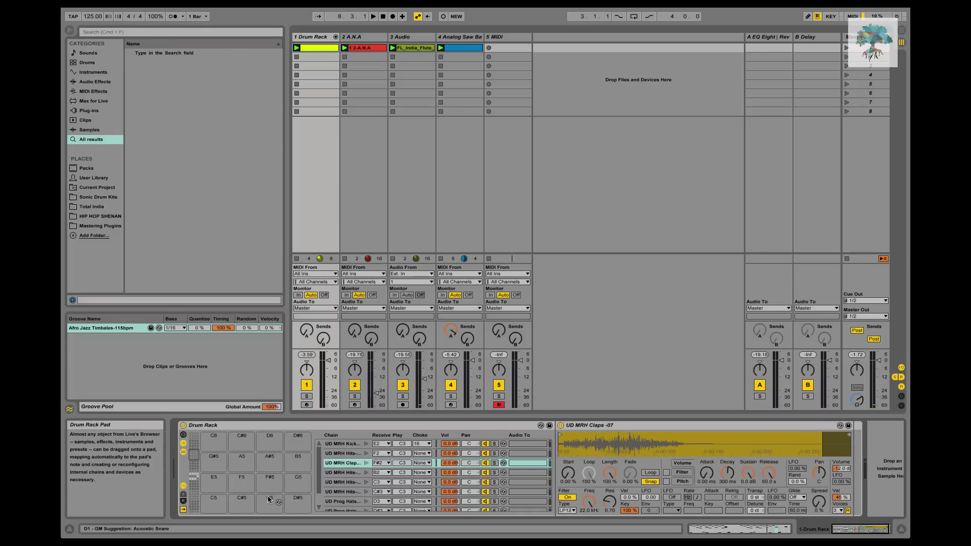
pyautogui.click(242, 501)
pyautogui.hscroll(4, 242, 501)
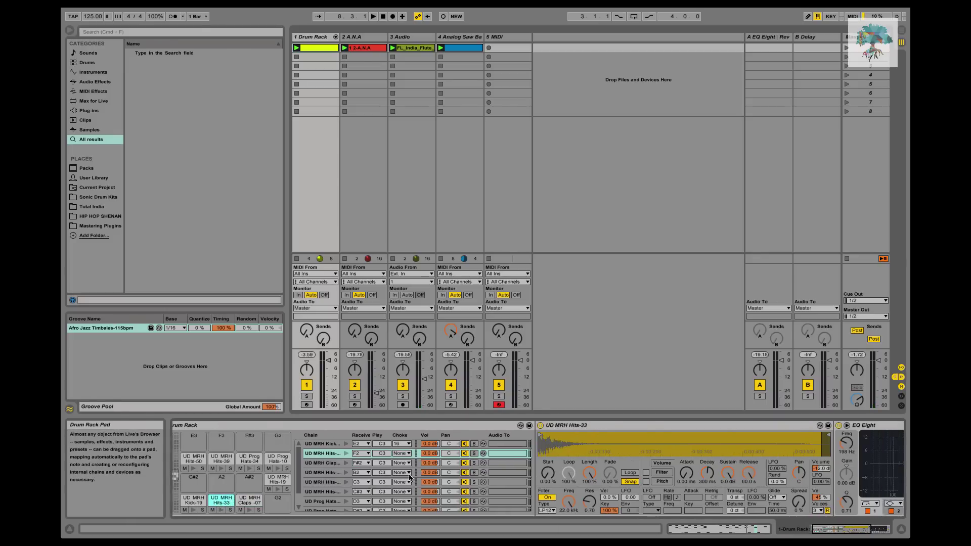
pyautogui.hscroll(-4, 354, 480)
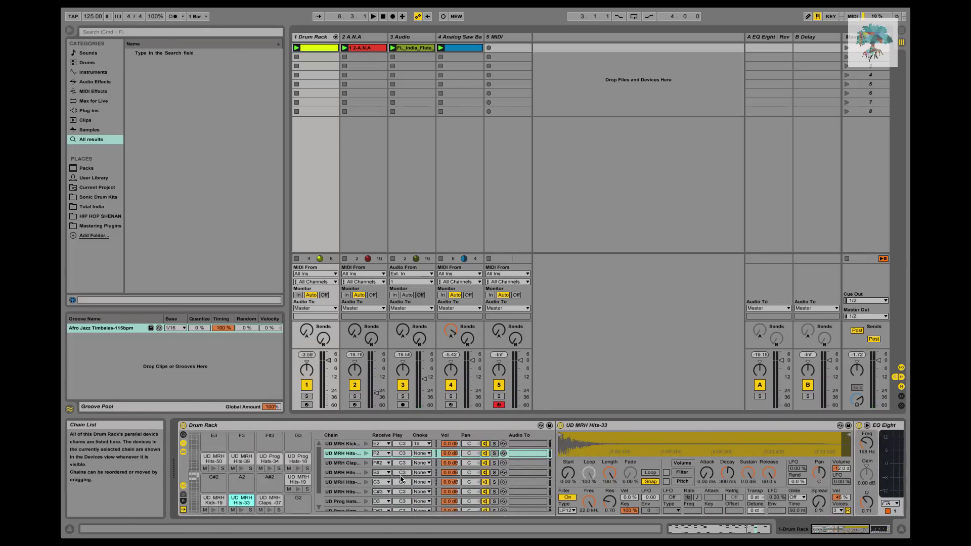
pyautogui.click(378, 131)
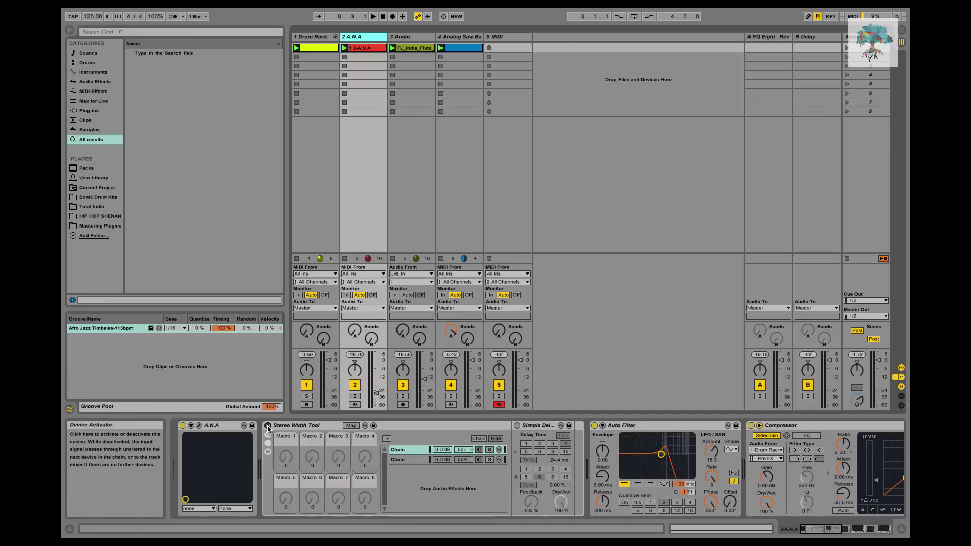
# - Inspect the 3 Audio track's device chain as far as its Auto Pan device
pyautogui.click(409, 38)
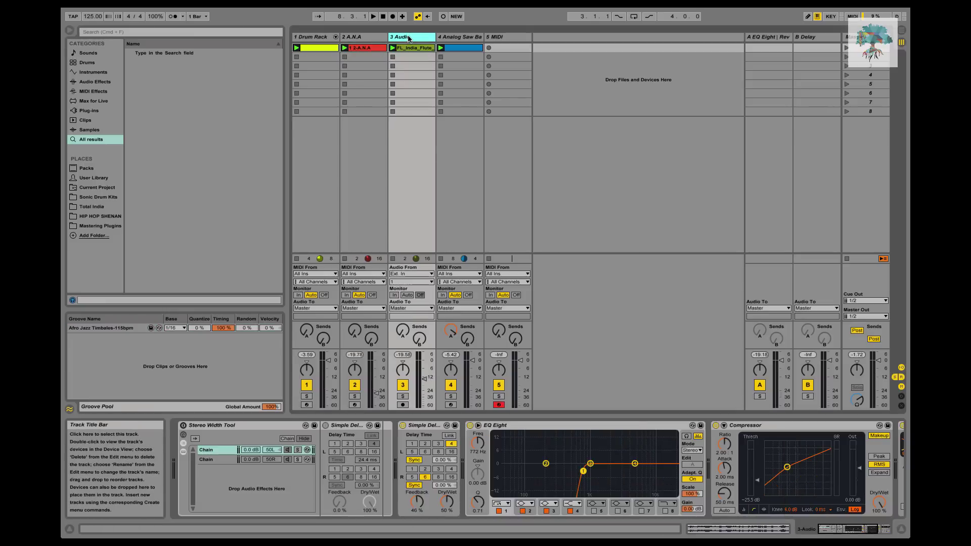
pyautogui.click(165, 419)
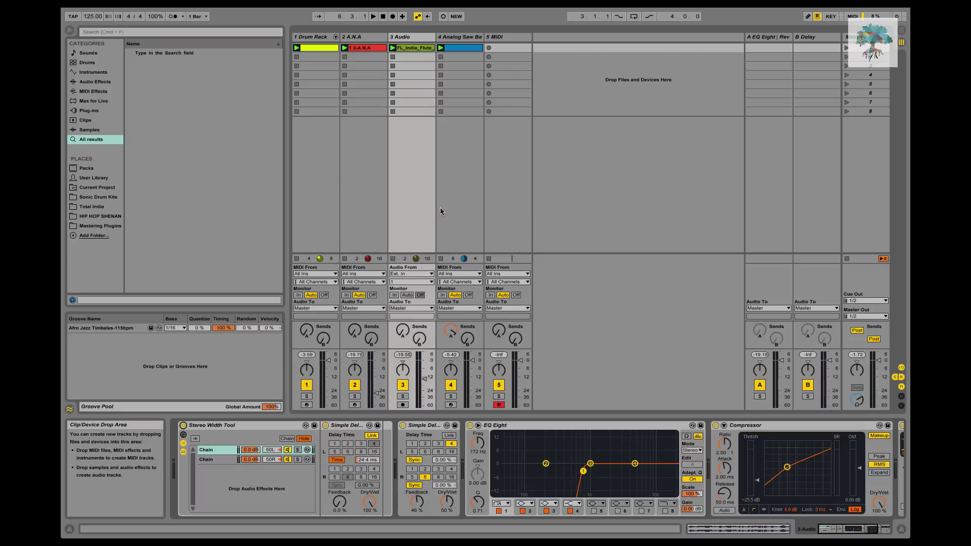
pyautogui.hscroll(3, 763, 432)
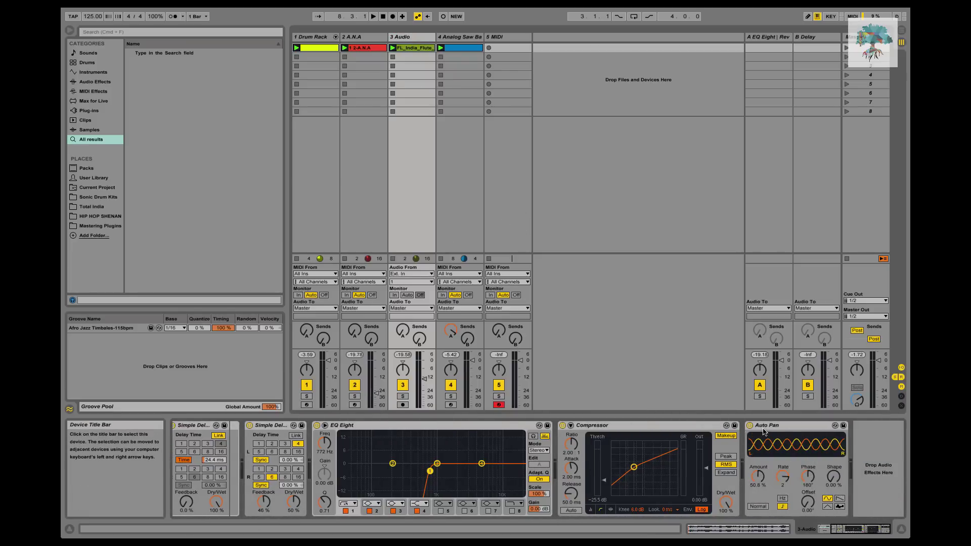
pyautogui.click(776, 427)
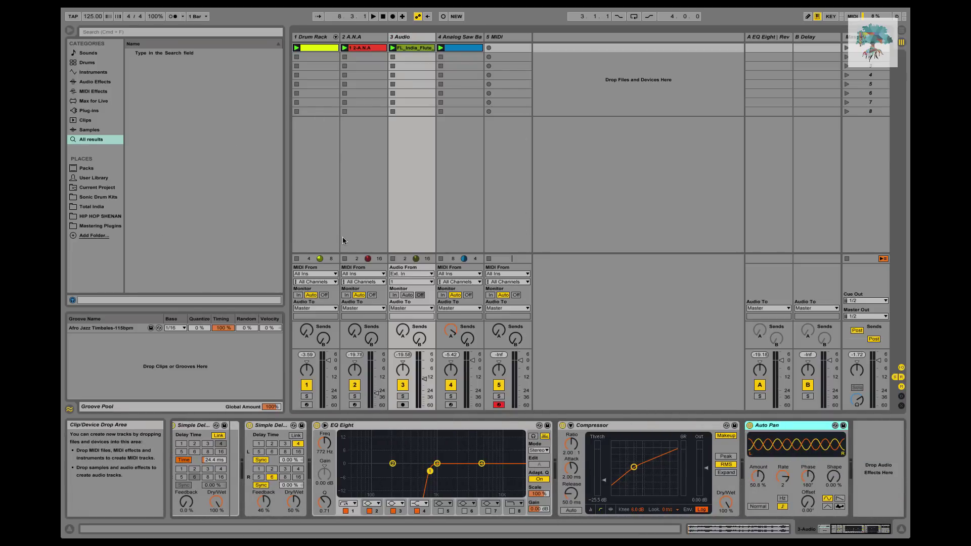
# - Display the 5 MIDI track's devices: the Stereo Width Tool rack and Simple Delay
pyautogui.click(513, 39)
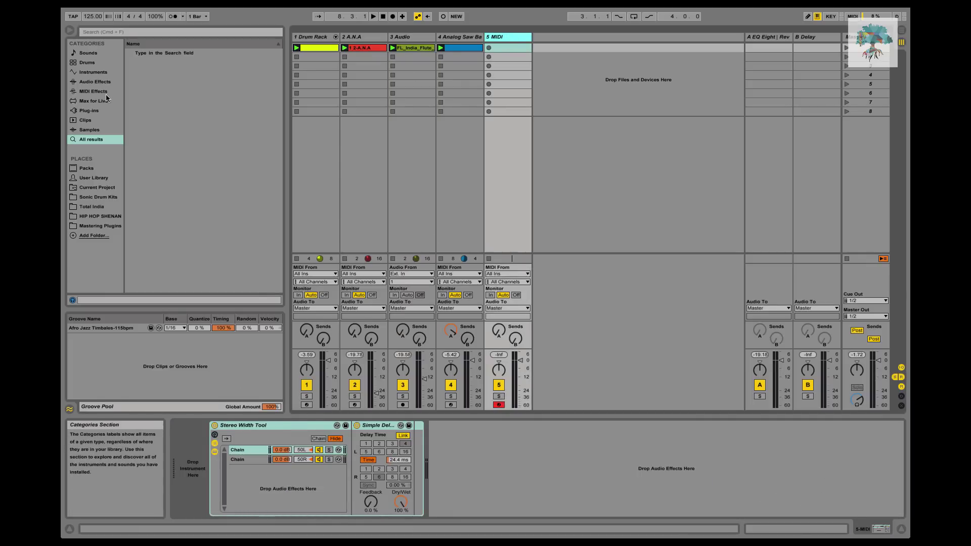
# - Load Stereo Width Tool.adg from Audio Effects onto 5 MIDI, then delete the duplicate rack
pyautogui.click(94, 81)
pyautogui.doubleClick(176, 187)
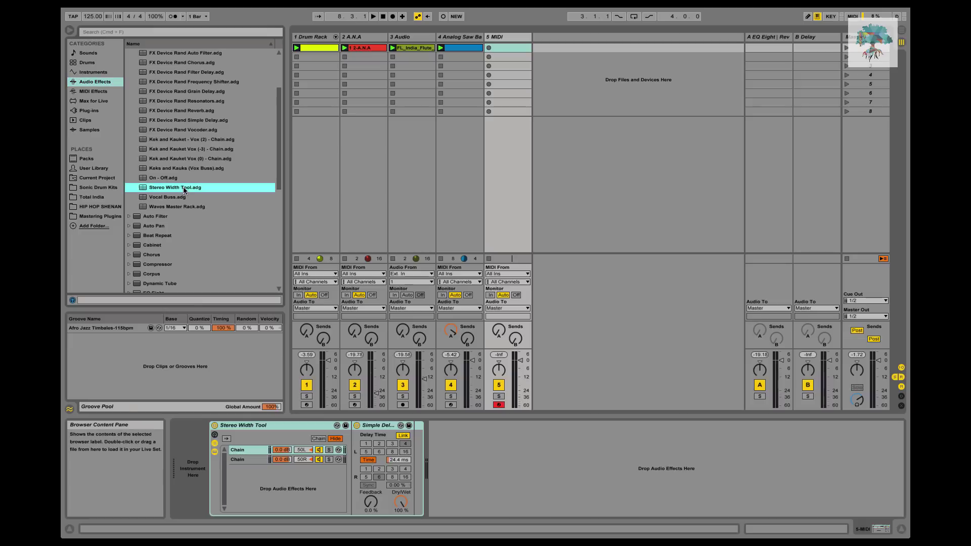
pyautogui.scroll(3, 183, 167)
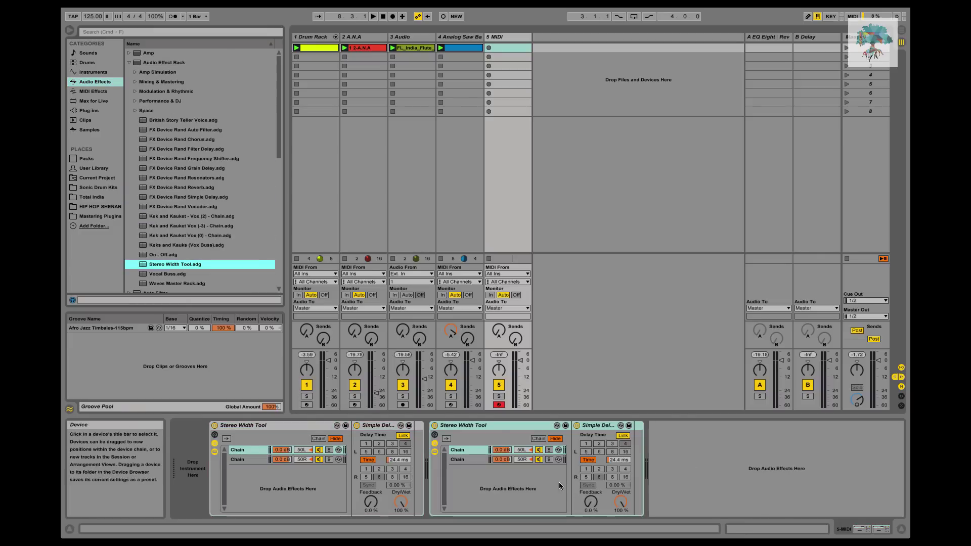
pyautogui.click(497, 425)
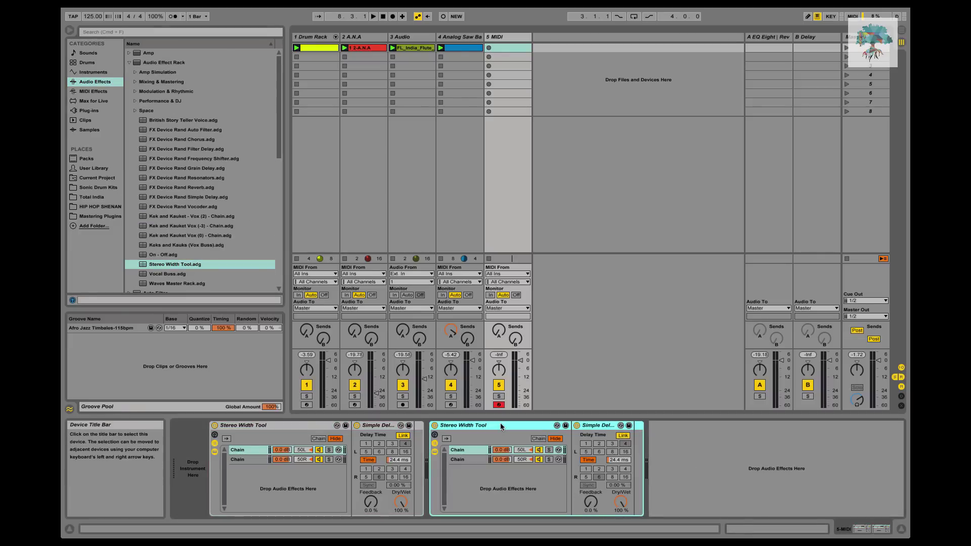
pyautogui.press('Delete')
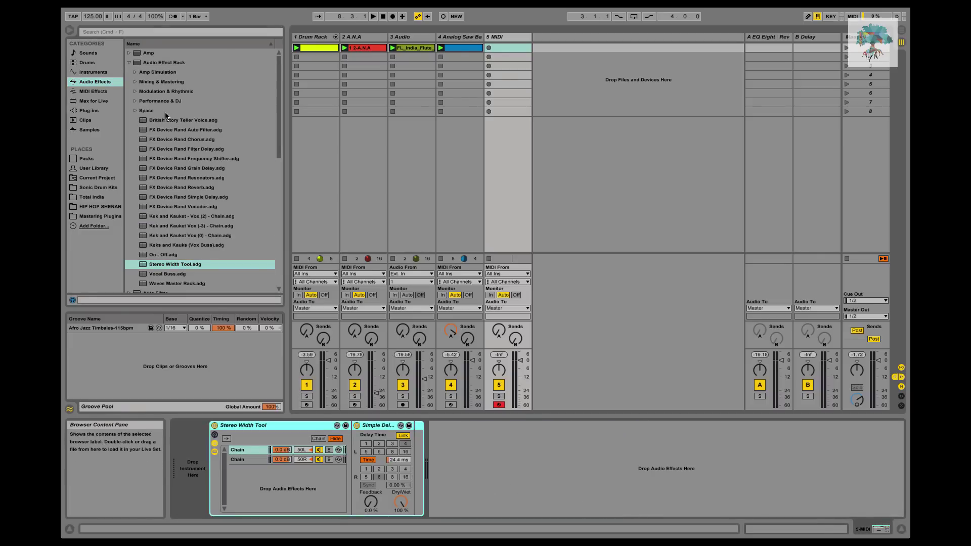
# - Add an Audio Effect Rack to 5 MIDI with two new chains panned 50L and 50R
pyautogui.doubleClick(153, 64)
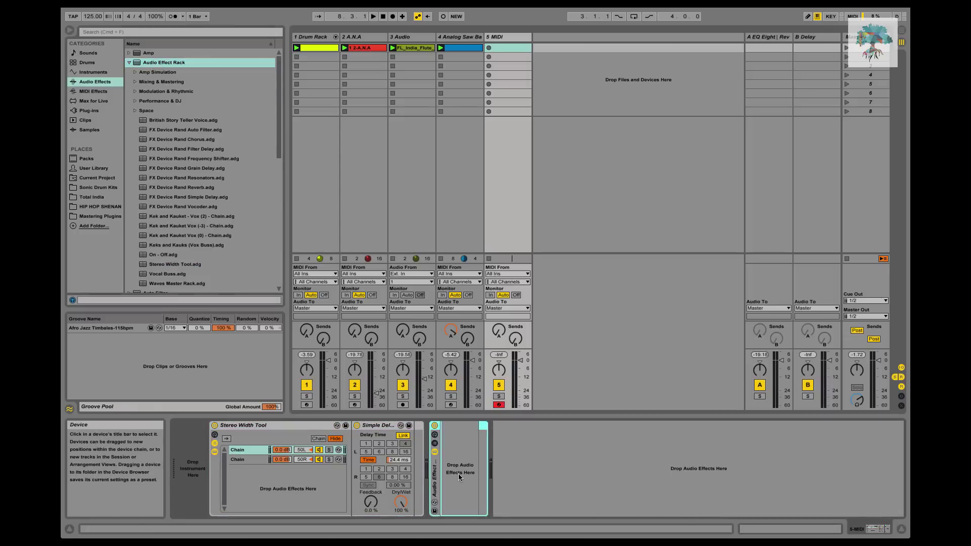
pyautogui.click(435, 444)
pyautogui.click(435, 435)
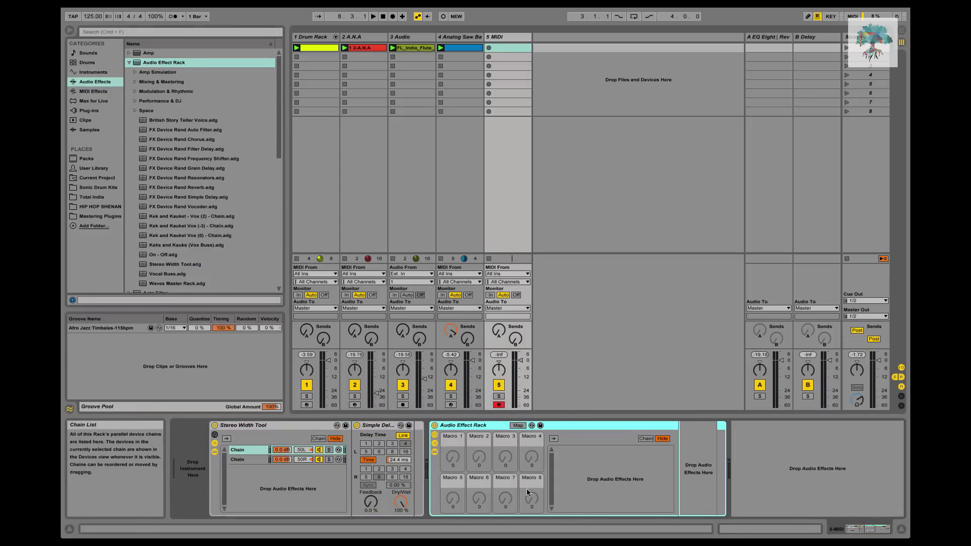
pyautogui.rightClick(577, 461)
pyautogui.click(588, 464)
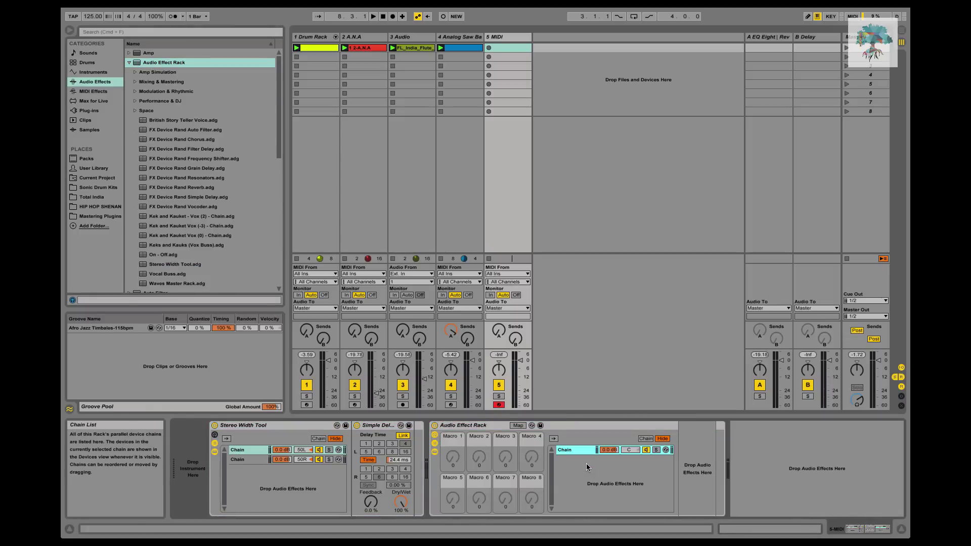
pyautogui.rightClick(583, 467)
pyautogui.click(591, 471)
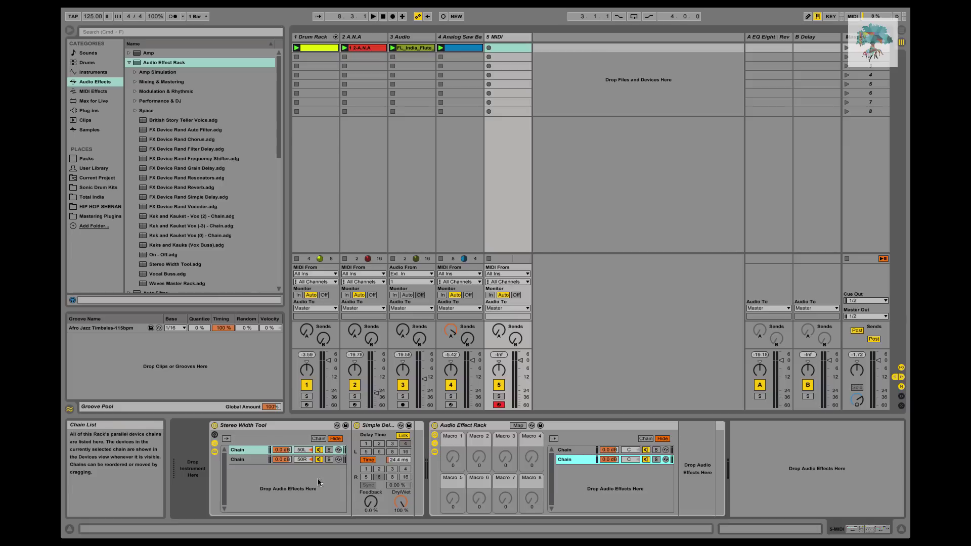
pyautogui.moveTo(629, 449)
pyautogui.mouseDown()
pyautogui.moveTo(629, 436)
pyautogui.moveTo(629, 457)
pyautogui.mouseUp()
pyautogui.click(250, 459)
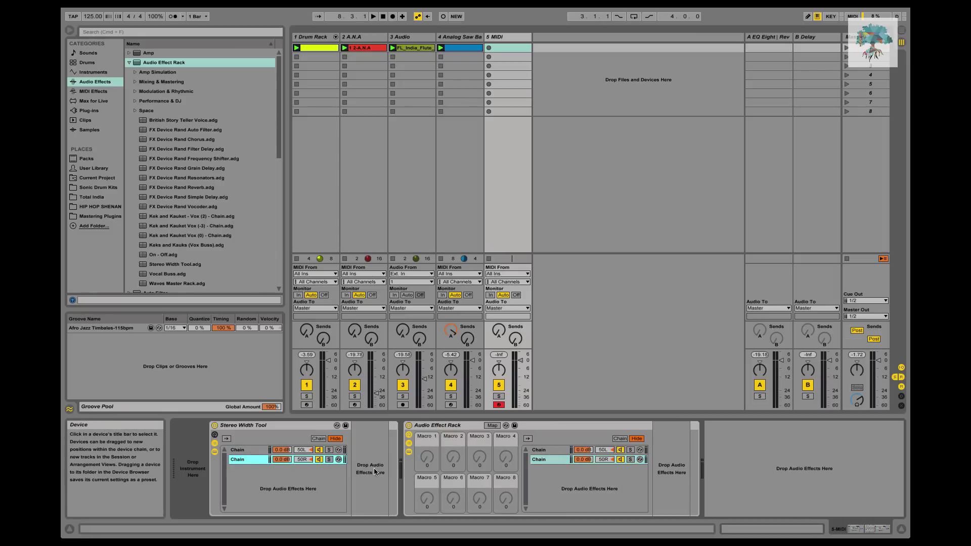
pyautogui.click(240, 449)
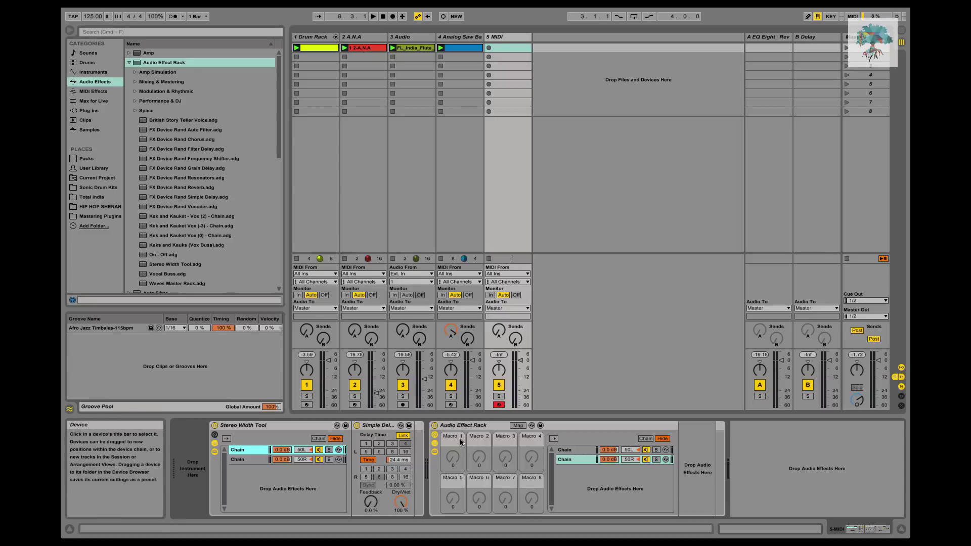
pyautogui.click(579, 451)
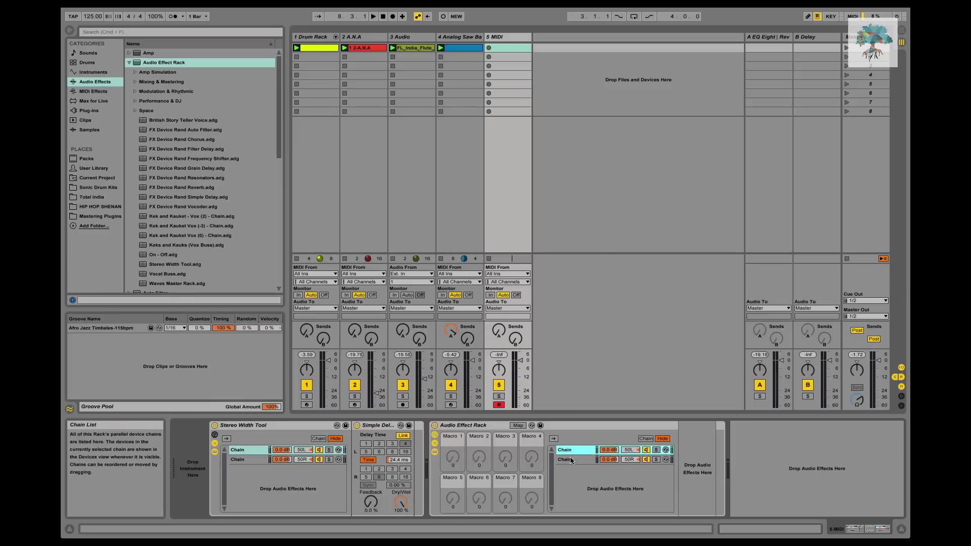
pyautogui.click(571, 459)
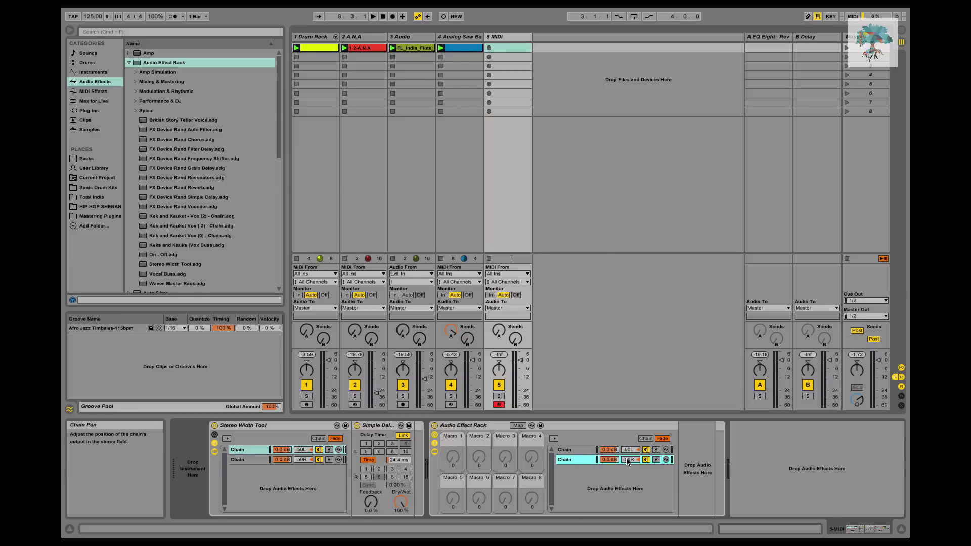
pyautogui.click(571, 450)
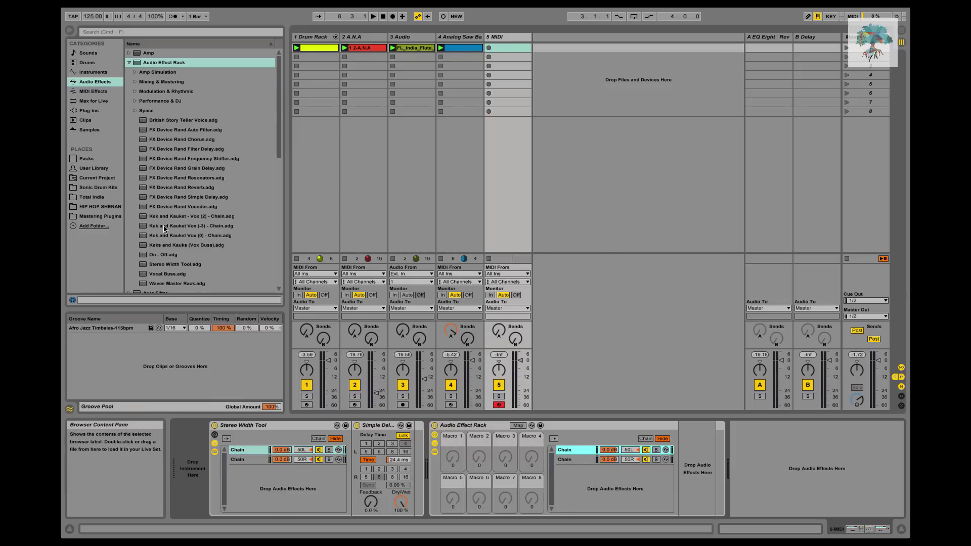
# - Drop a Simple Delay from Audio Effects into the new rack's first chain
pyautogui.click(95, 81)
pyautogui.scroll(-7, 177, 203)
pyautogui.scroll(-4, 177, 198)
pyautogui.moveTo(163, 249); pyautogui.dragTo(698, 468)
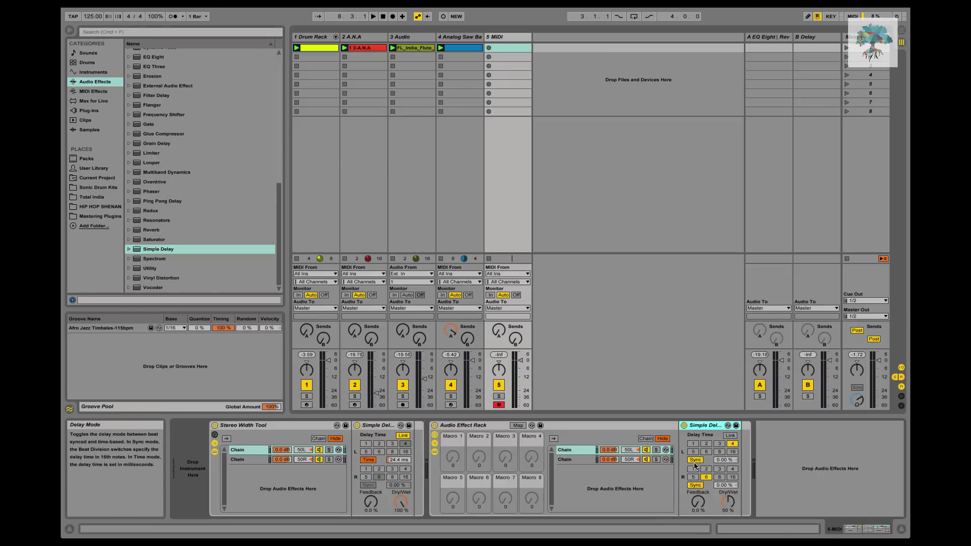
pyautogui.click(646, 438)
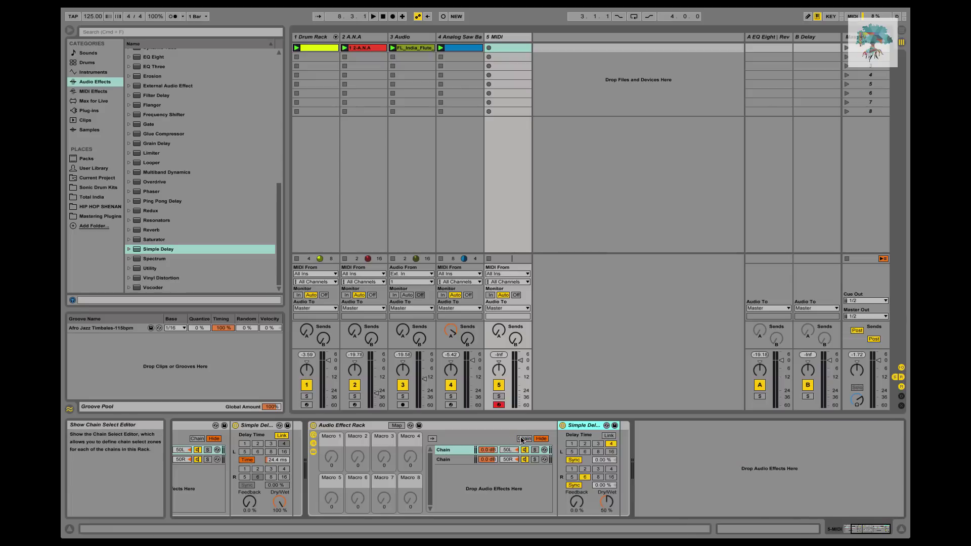
pyautogui.click(555, 449)
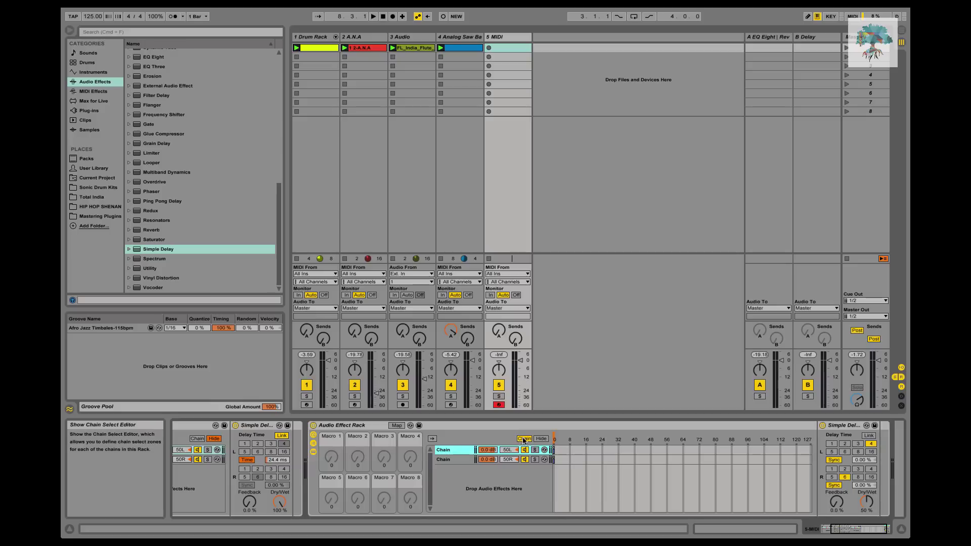
pyautogui.click(542, 438)
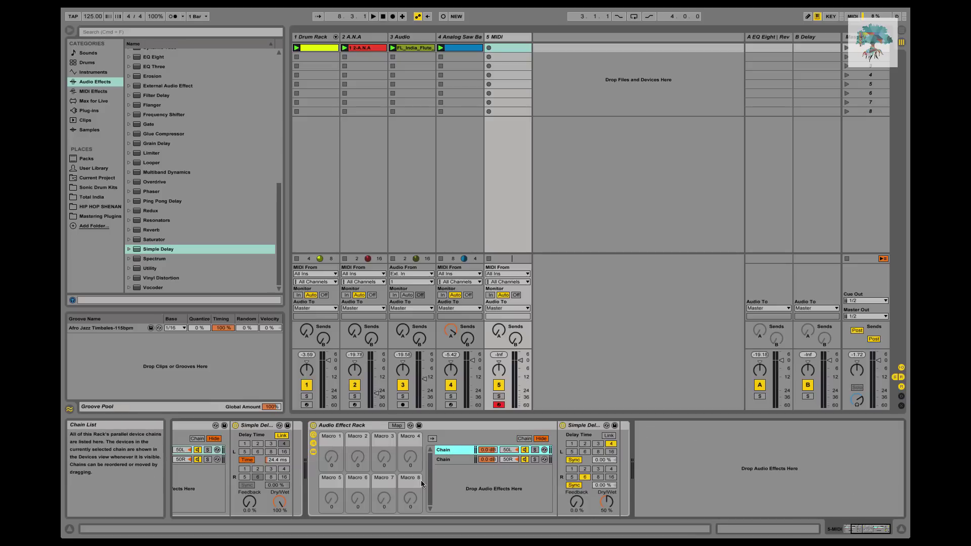
# - Link the delay's channels, switch it to Time at 24.4 ms, and set Dry/Wet to 100%
pyautogui.click(608, 436)
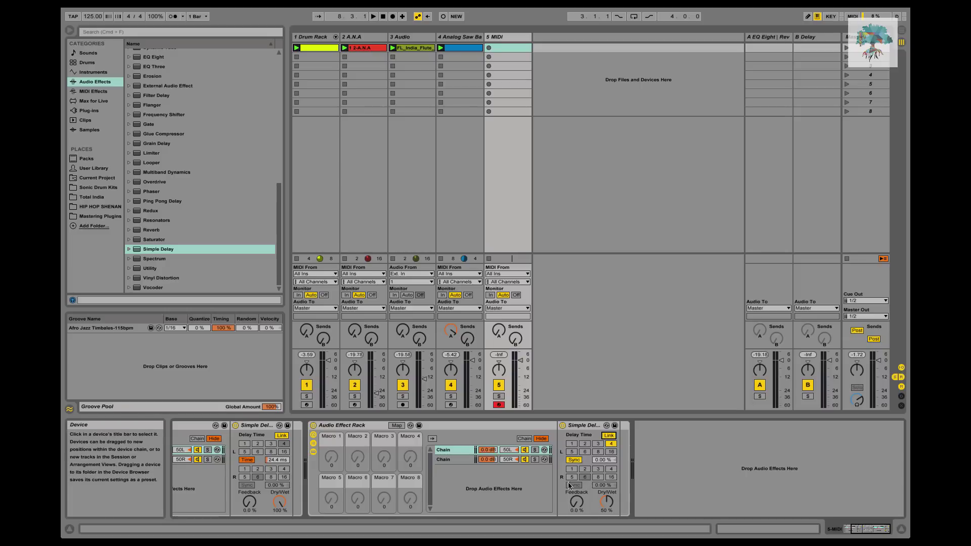
pyautogui.click(574, 460)
pyautogui.moveTo(602, 500); pyautogui.dragTo(604, 478)
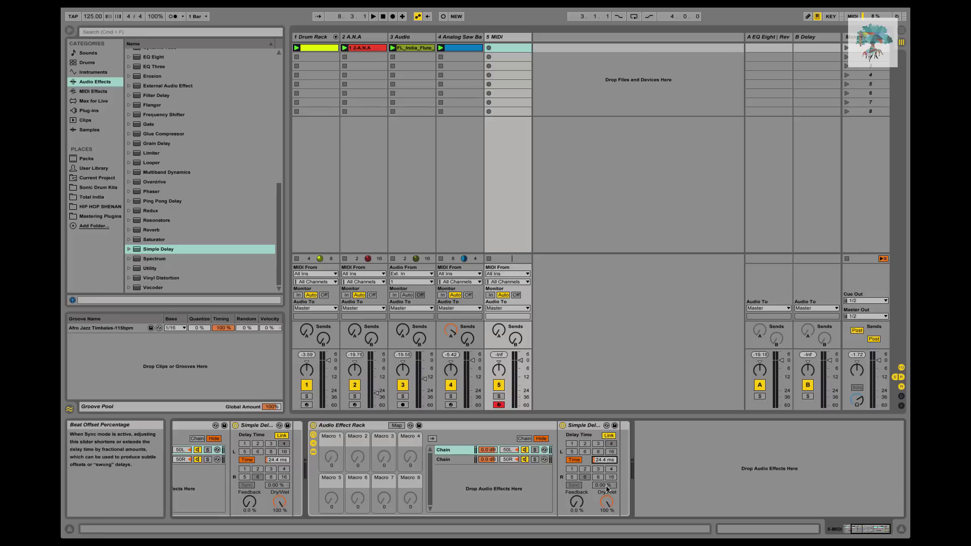
# - Collapse the rack's macros and select the Stereo Width Tool.adg preset in the browser
pyautogui.hscroll(-1, 571, 484)
pyautogui.hscroll(-5, 571, 484)
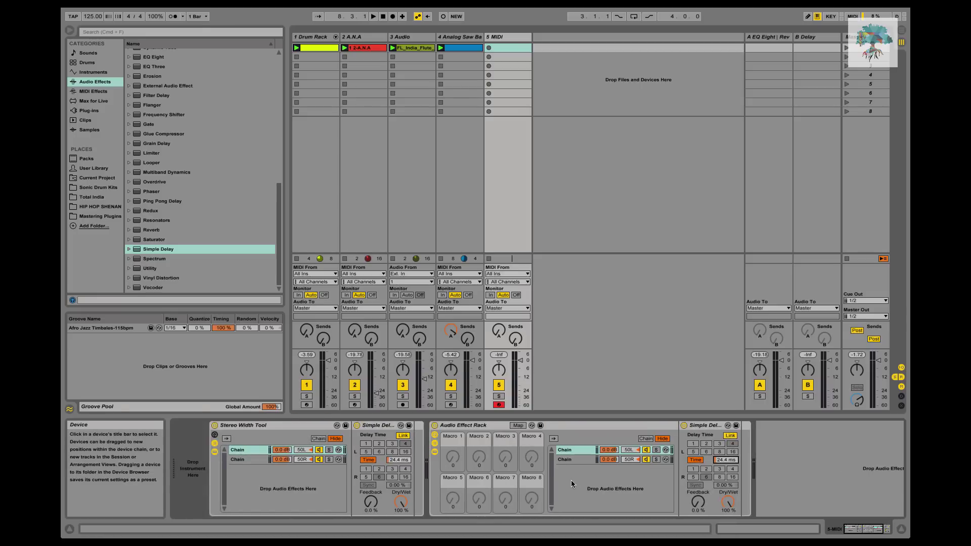
pyautogui.click(436, 437)
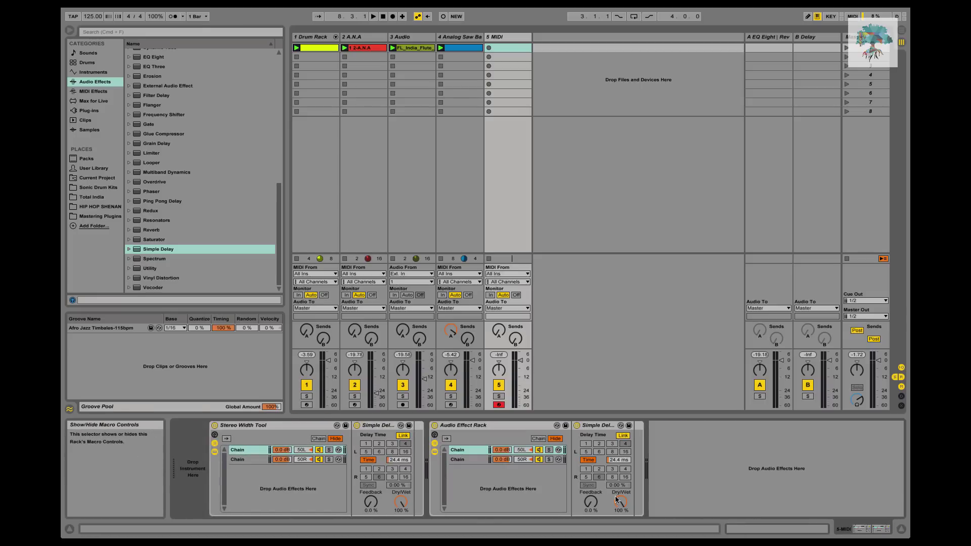
pyautogui.click(495, 425)
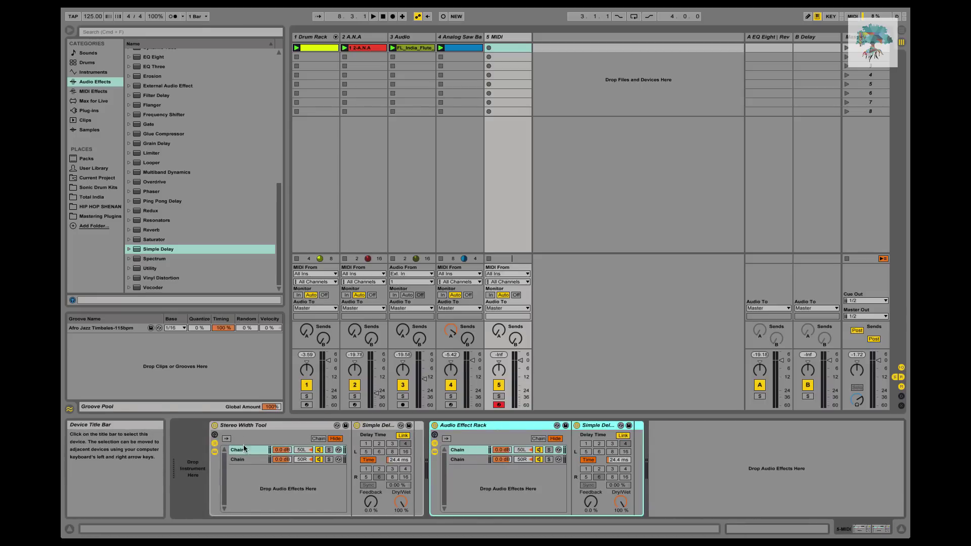
pyautogui.scroll(10, 250, 163)
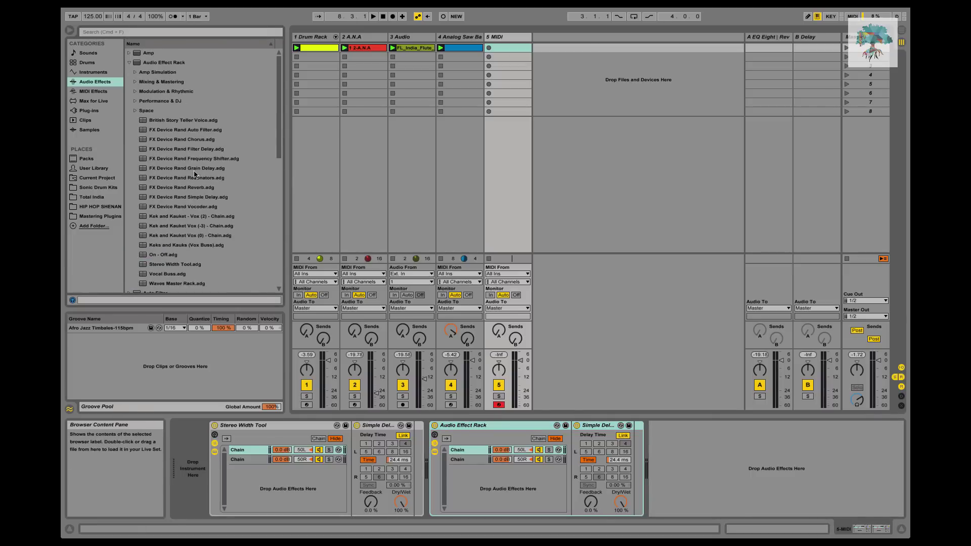
pyautogui.scroll(-3, 172, 205)
pyautogui.click(173, 206)
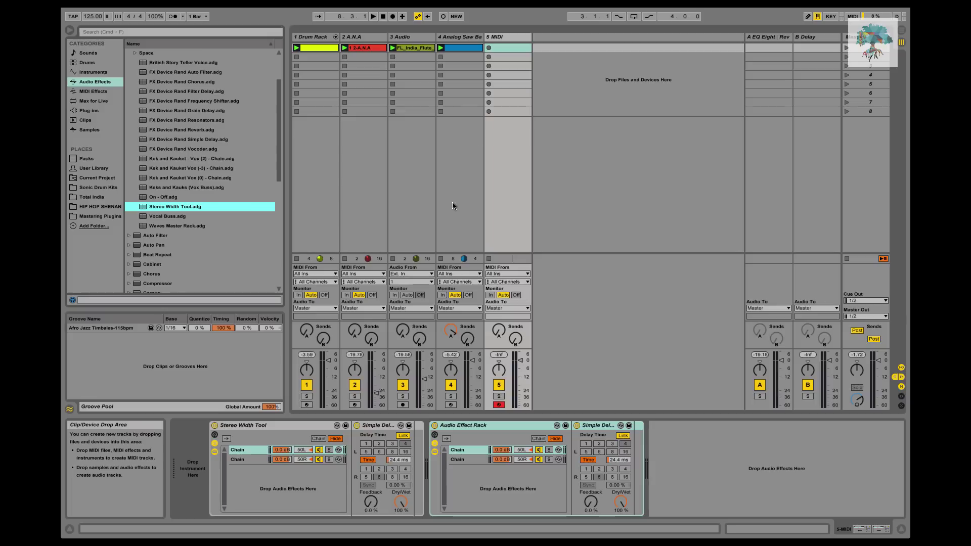
# - Solo the A.N.A track, play, and compare its Stereo Width Tool off and on
pyautogui.click(361, 52)
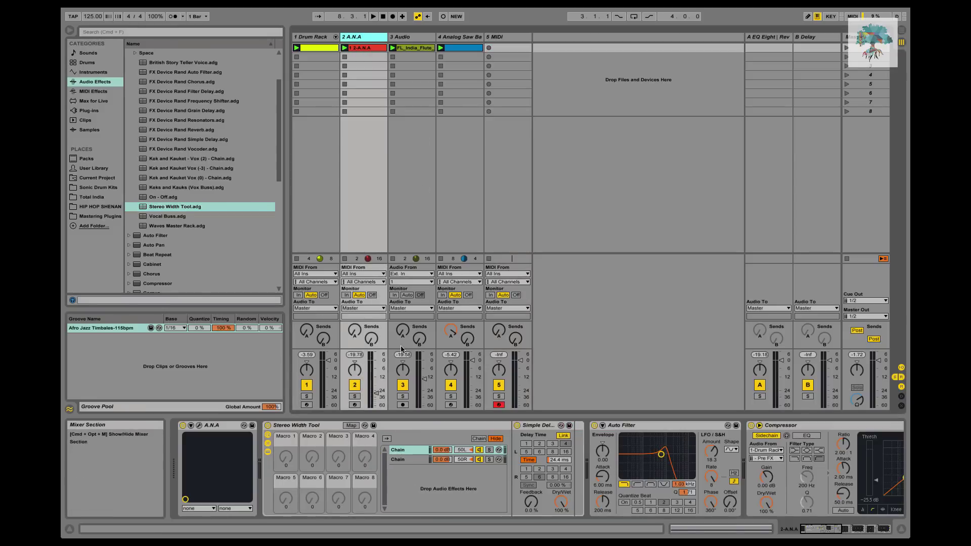
pyautogui.hscroll(10, 483, 468)
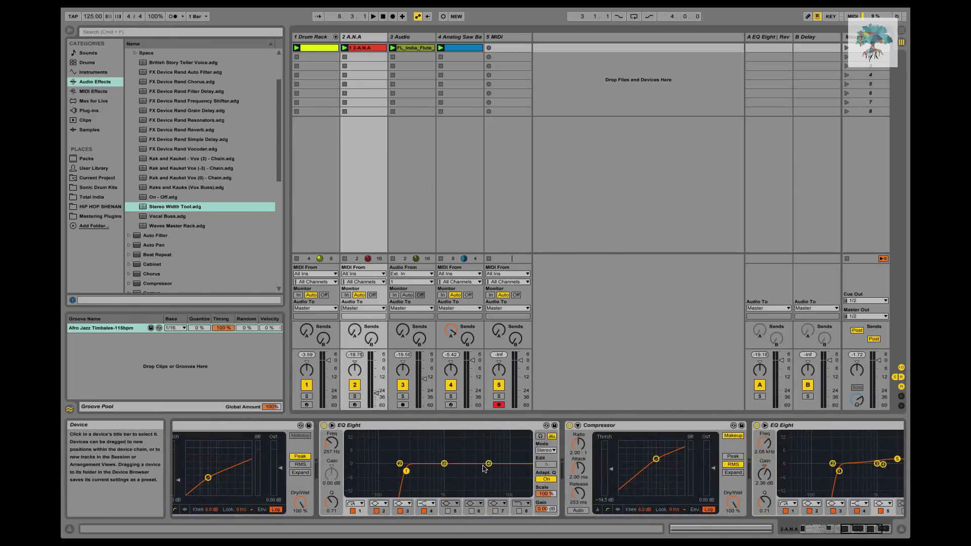
pyautogui.hscroll(-10, 484, 468)
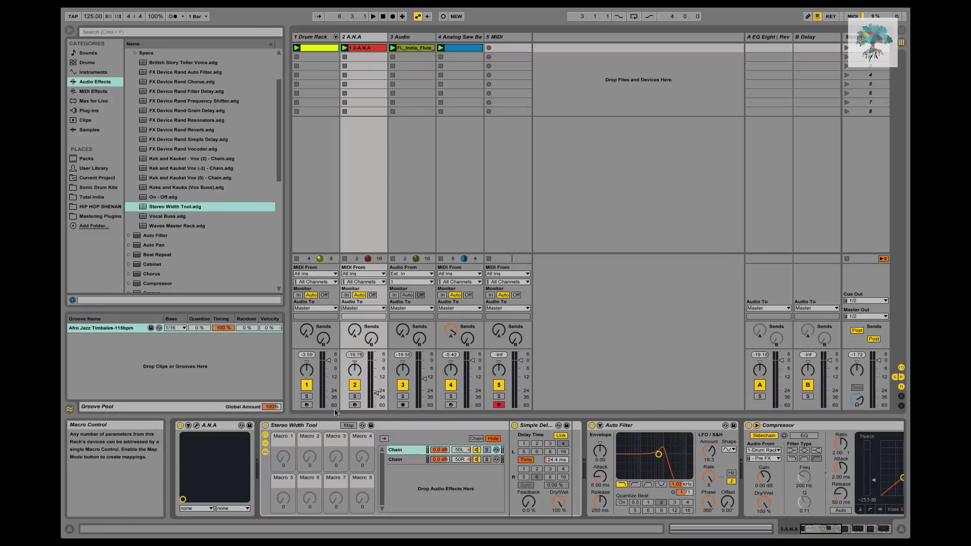
pyautogui.click(357, 398)
pyautogui.press('space')
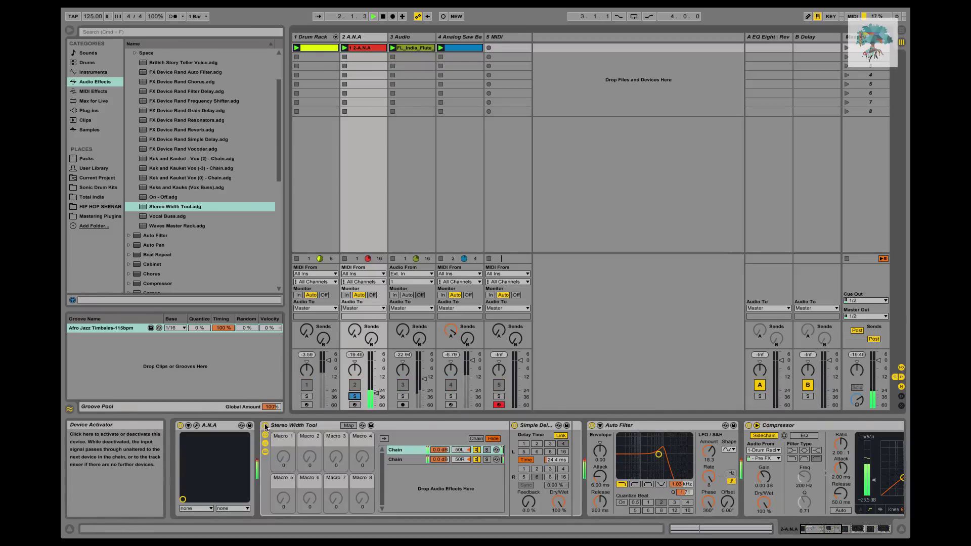
pyautogui.click(265, 427)
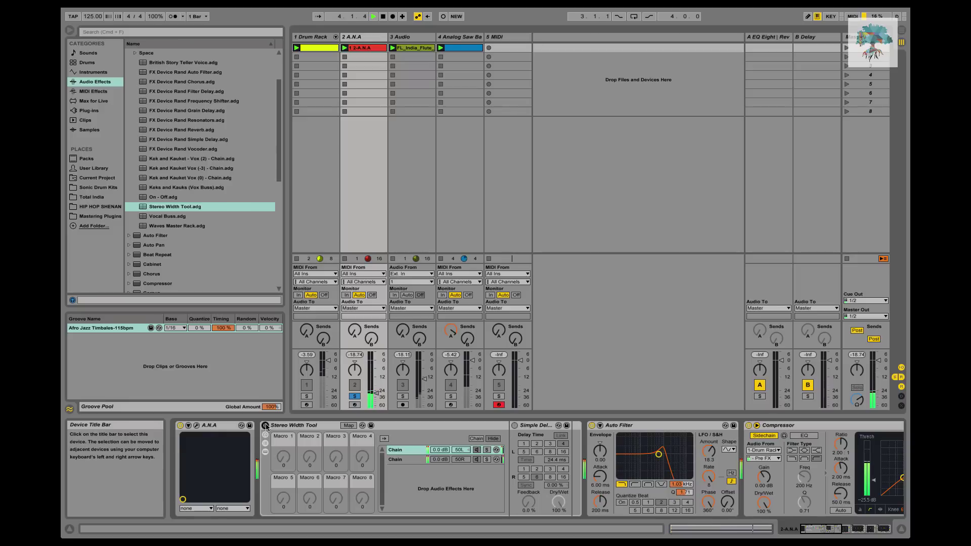
pyautogui.click(265, 427)
# - Solo the drum track too and compare the Stereo Width Tool off and on again
pyautogui.click(307, 397)
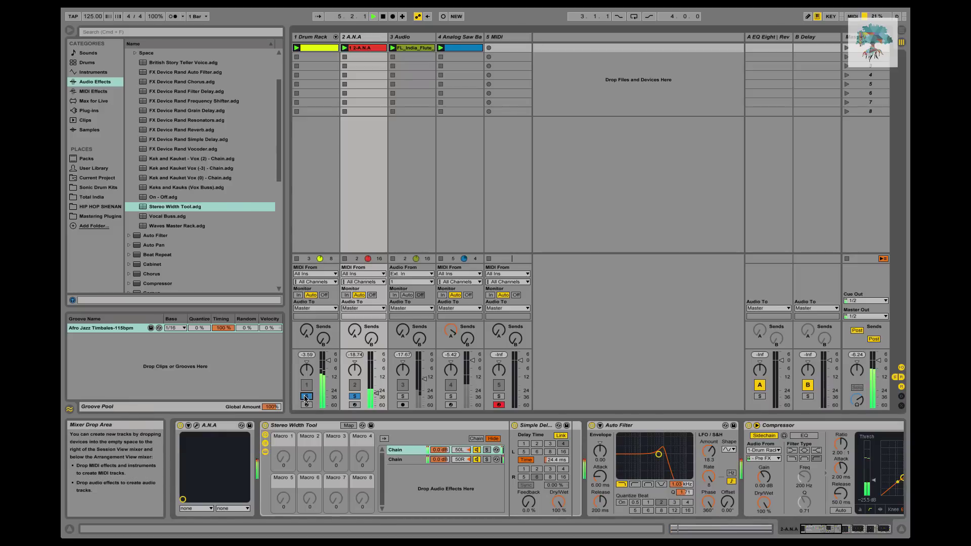
pyautogui.click(266, 427)
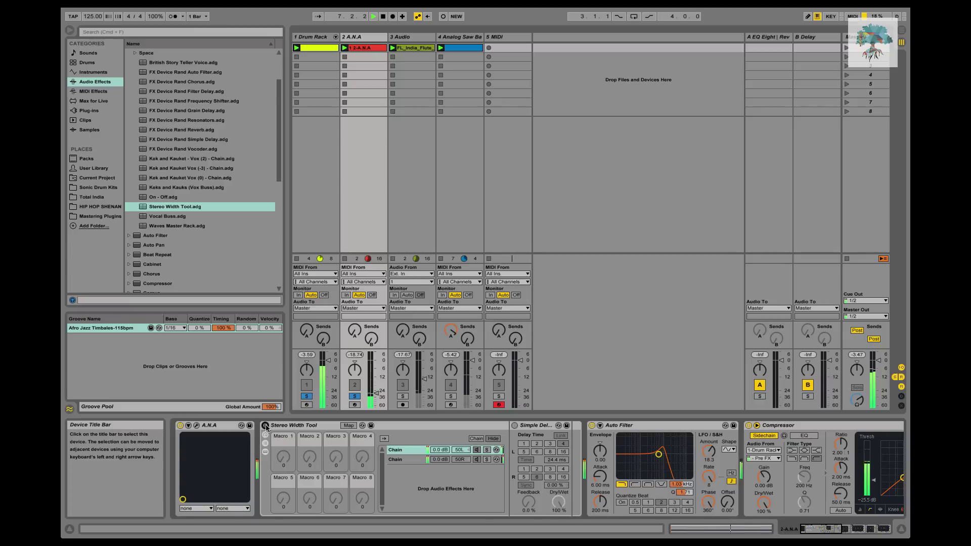
pyautogui.click(265, 426)
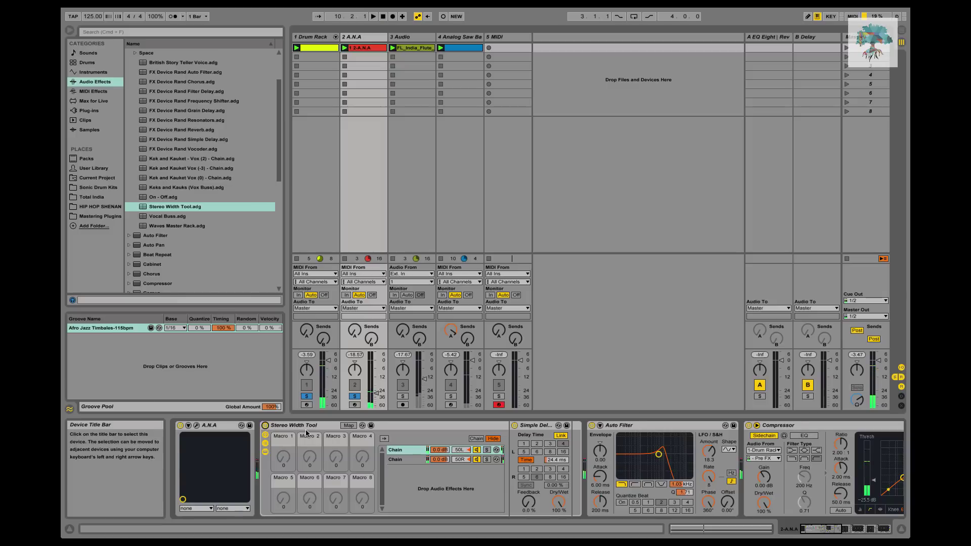
pyautogui.hscroll(10, 303, 430)
pyautogui.hscroll(5, 330, 433)
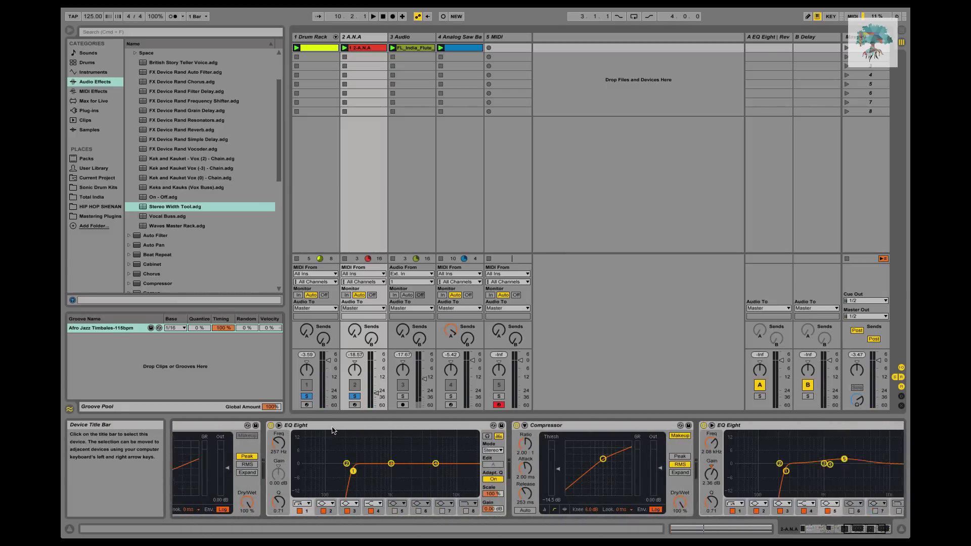
pyautogui.hscroll(-15, 331, 429)
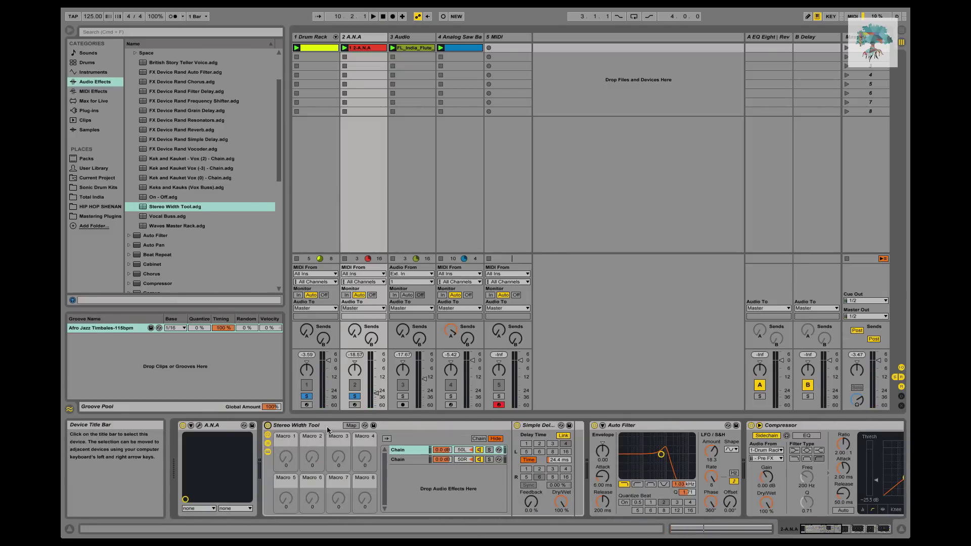
pyautogui.click(320, 427)
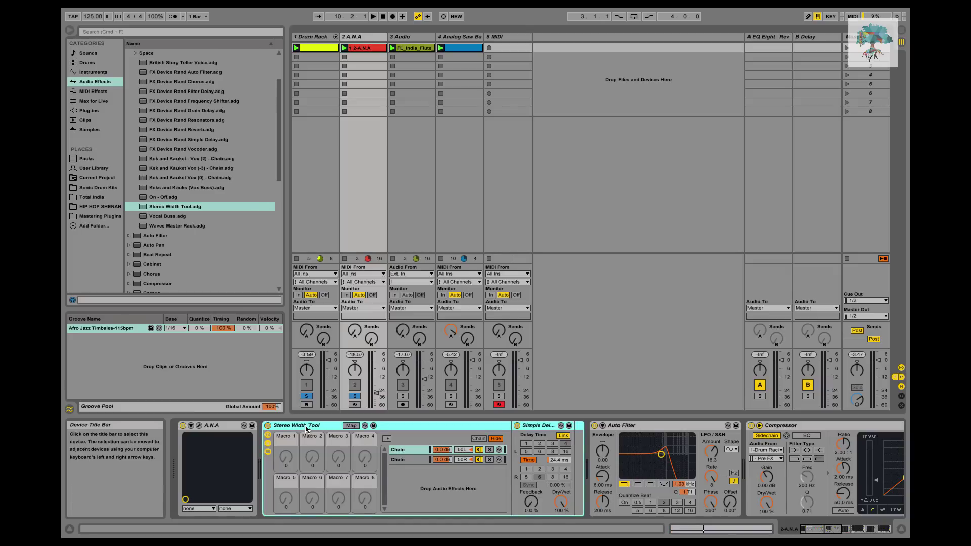
pyautogui.hscroll(3, 331, 431)
pyautogui.hscroll(-3, 331, 432)
pyautogui.hscroll(5, 331, 430)
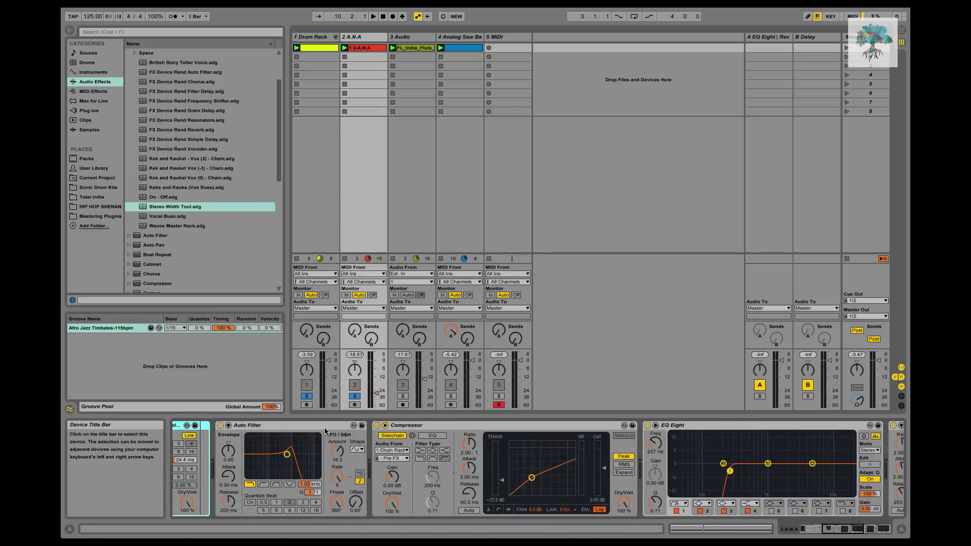
pyautogui.hscroll(3, 325, 431)
pyautogui.hscroll(-8, 325, 431)
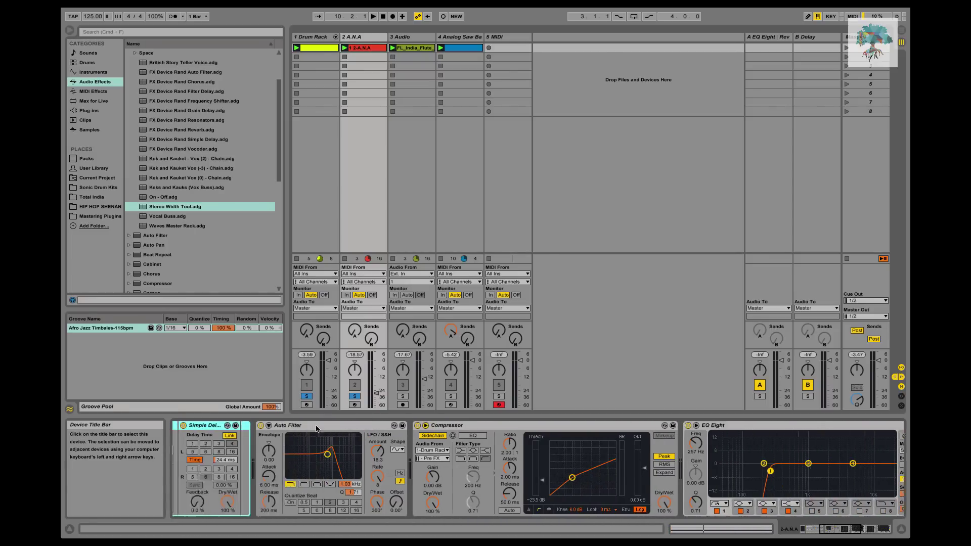